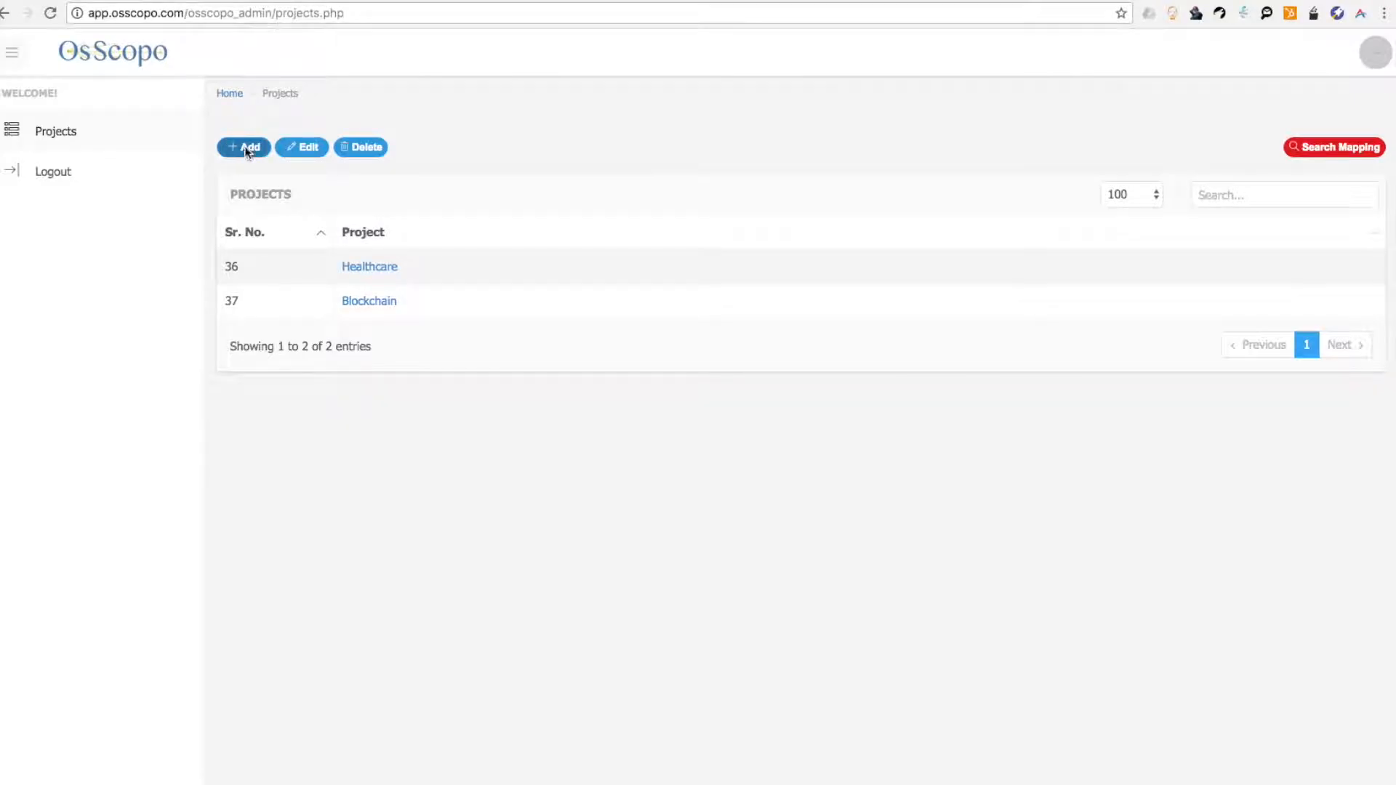
# Create a new project named OsScopo and dismiss the confirmation.
pyautogui.click(712, 130)
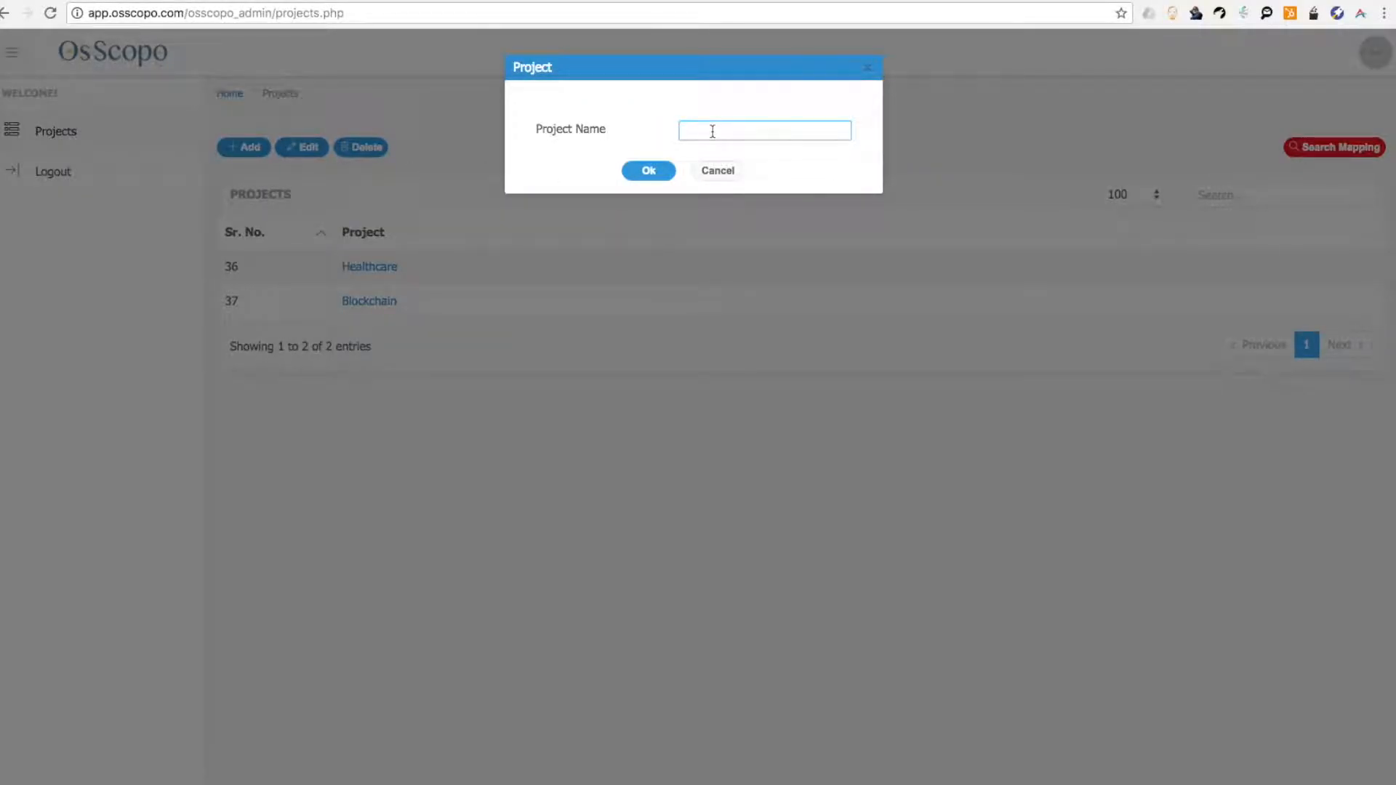
pyautogui.write('OSSCOPO')
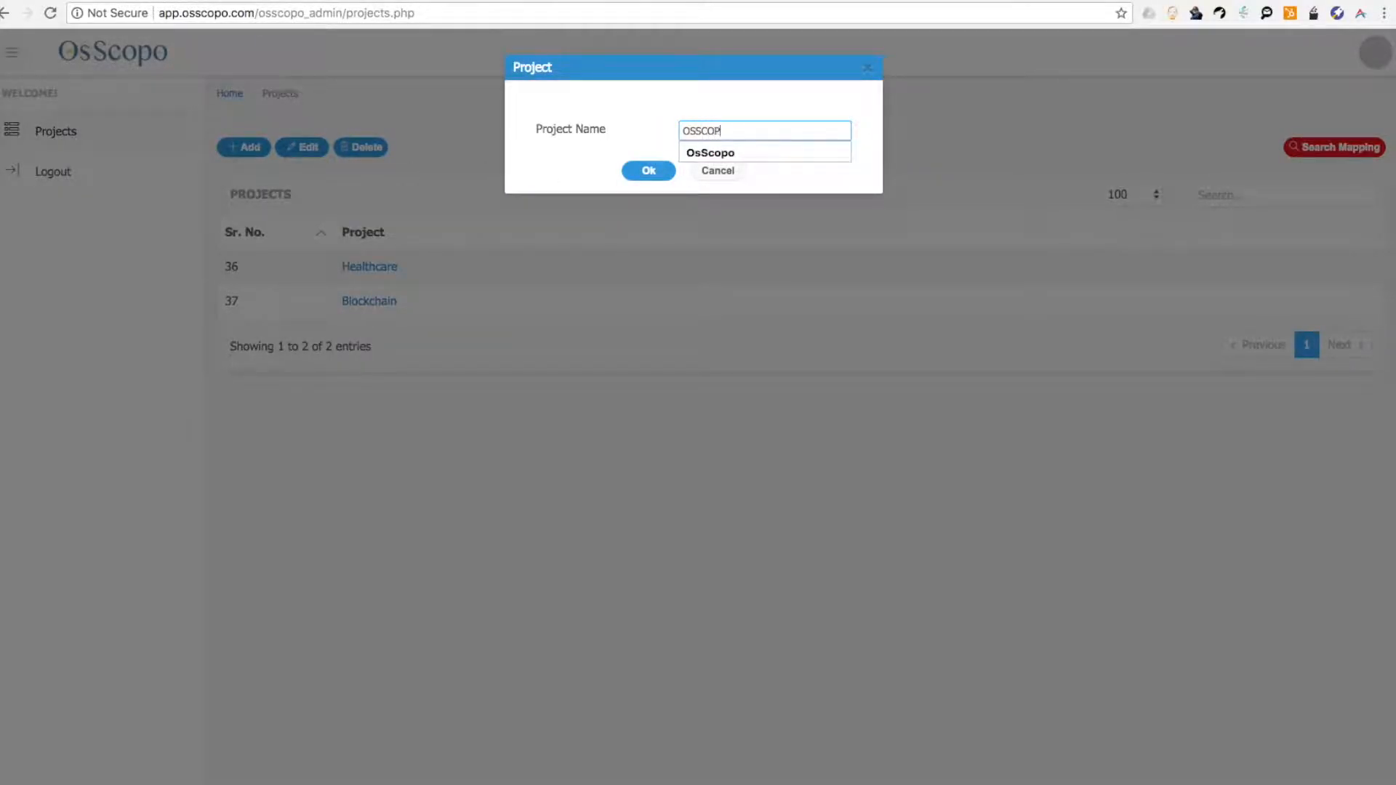
pyautogui.click(710, 153)
pyautogui.click(650, 171)
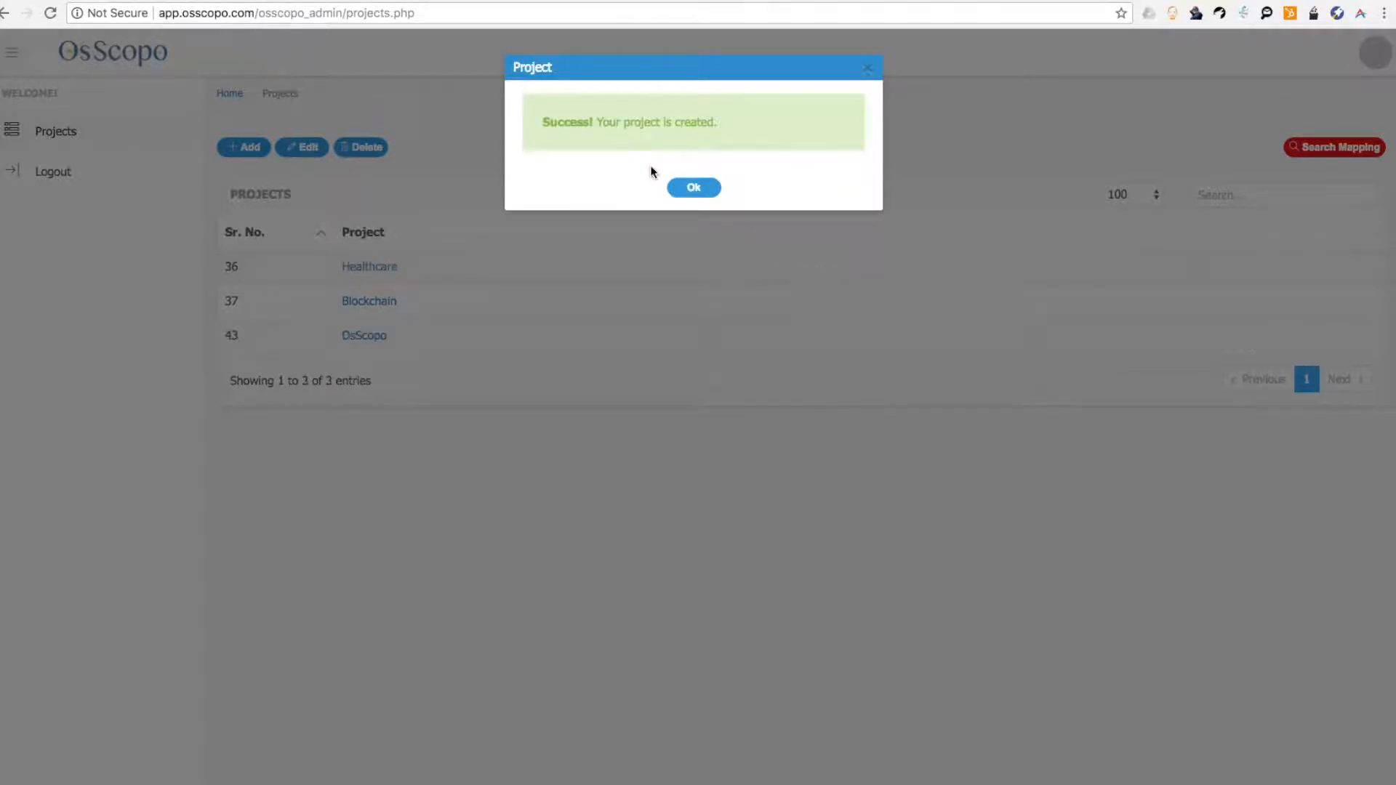
pyautogui.click(694, 188)
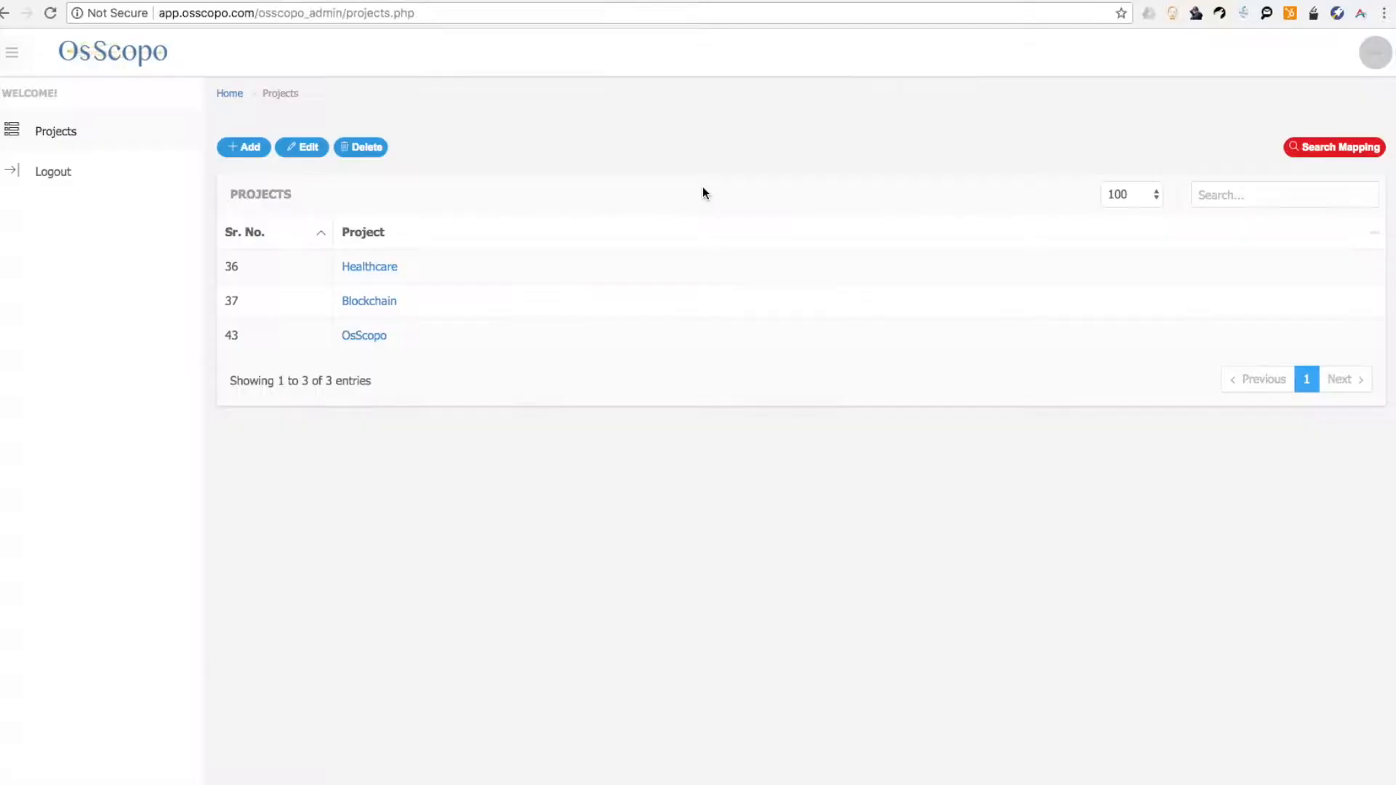
# Open the OsScopo project and add a location named New York.
pyautogui.click(370, 342)
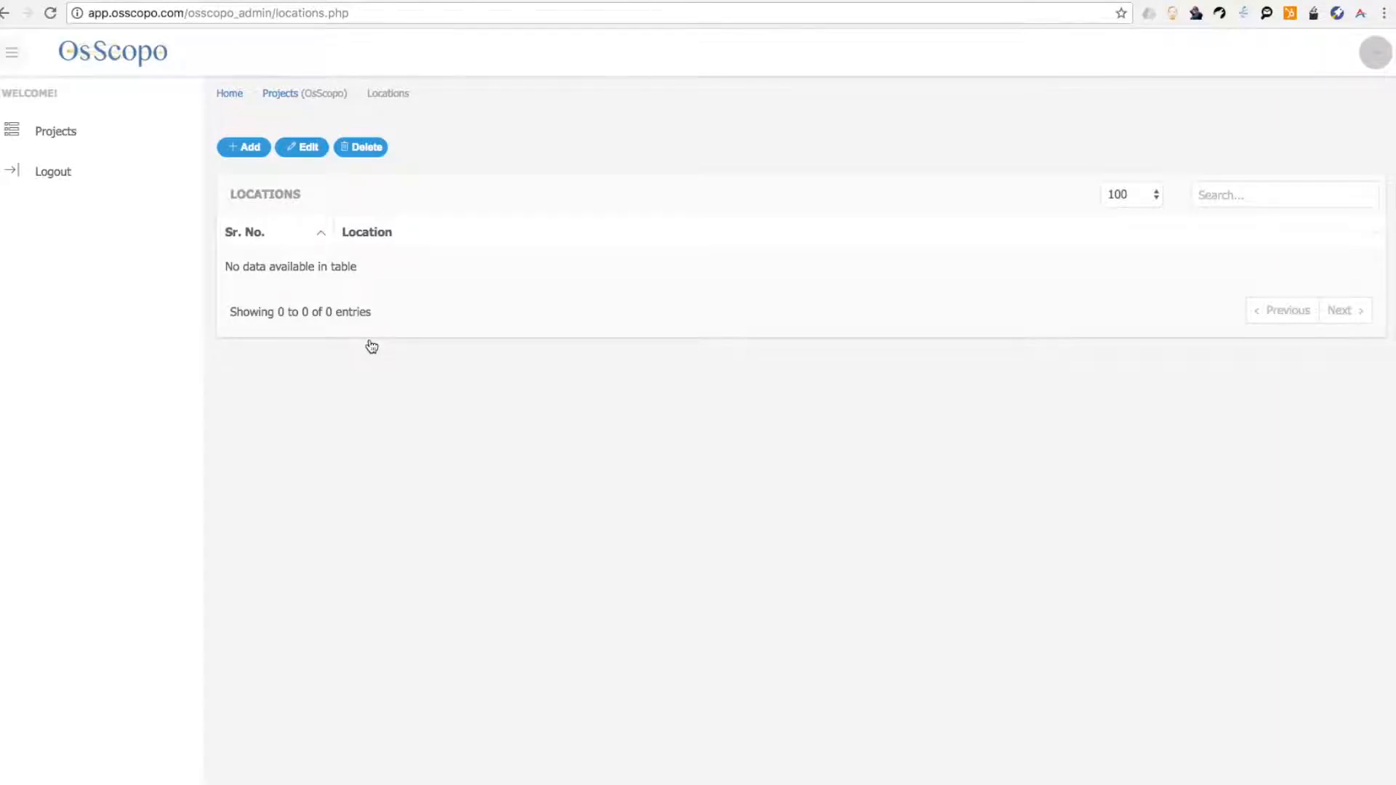
pyautogui.click(244, 146)
pyautogui.click(751, 131)
pyautogui.write('N')
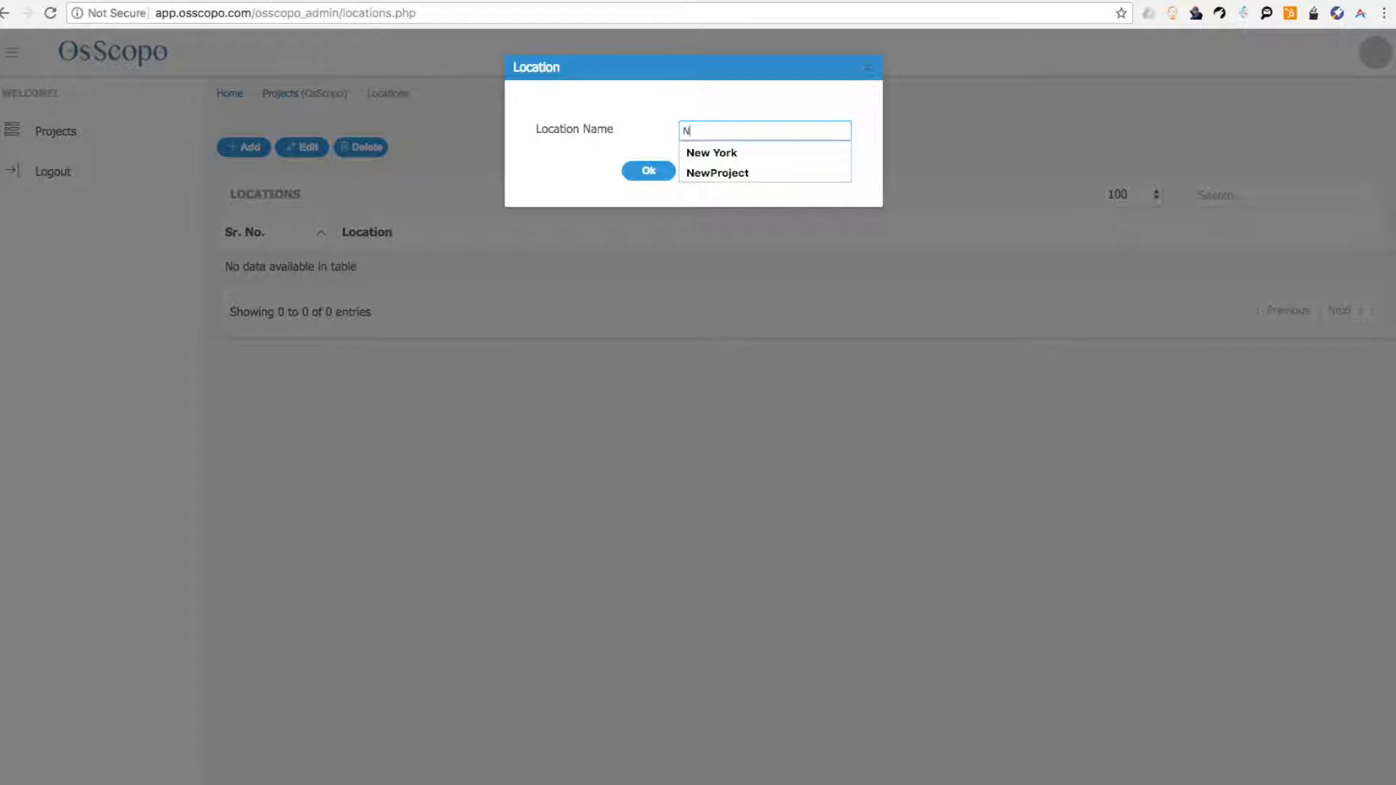
pyautogui.click(767, 151)
pyautogui.click(647, 171)
pyautogui.click(695, 189)
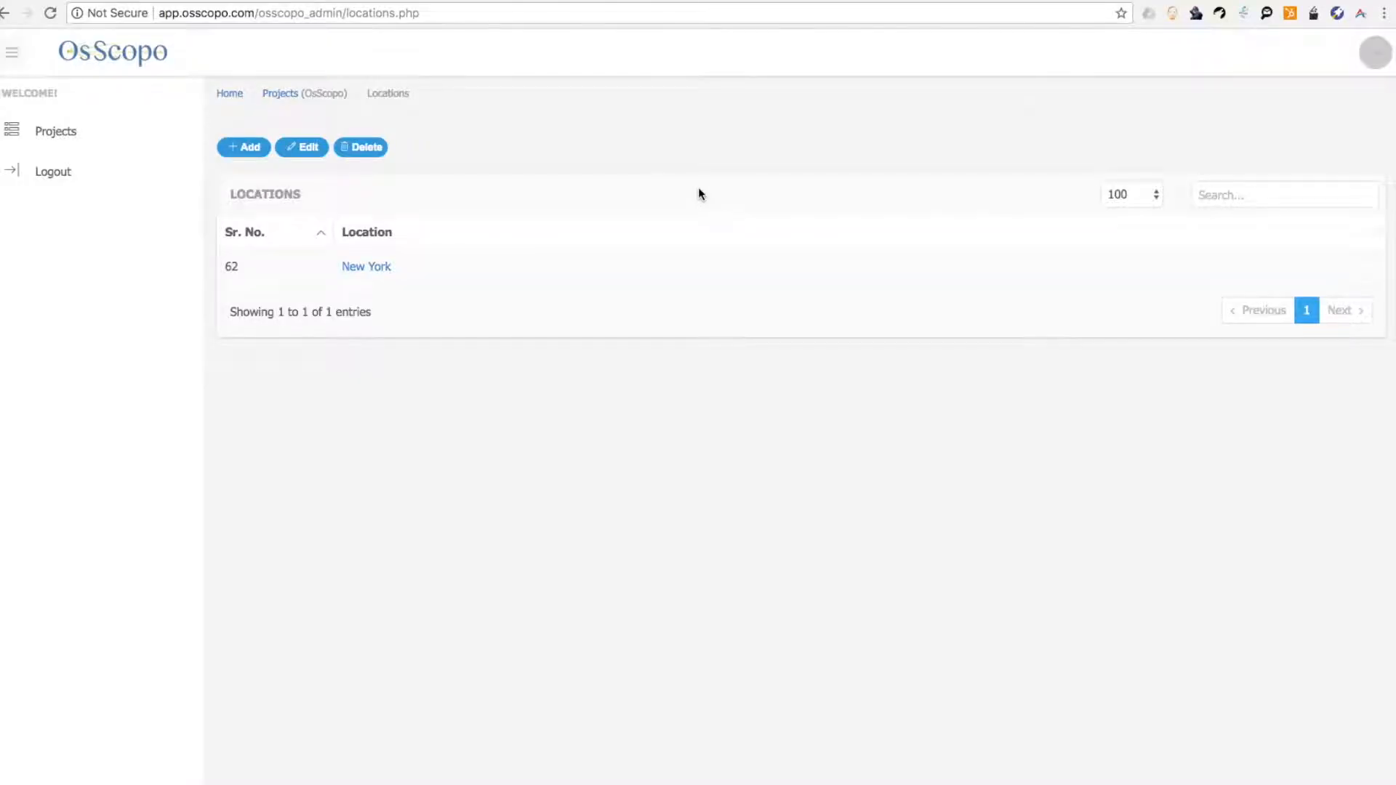
# Add a second location named Boston to the OsScopo project.
pyautogui.click(246, 147)
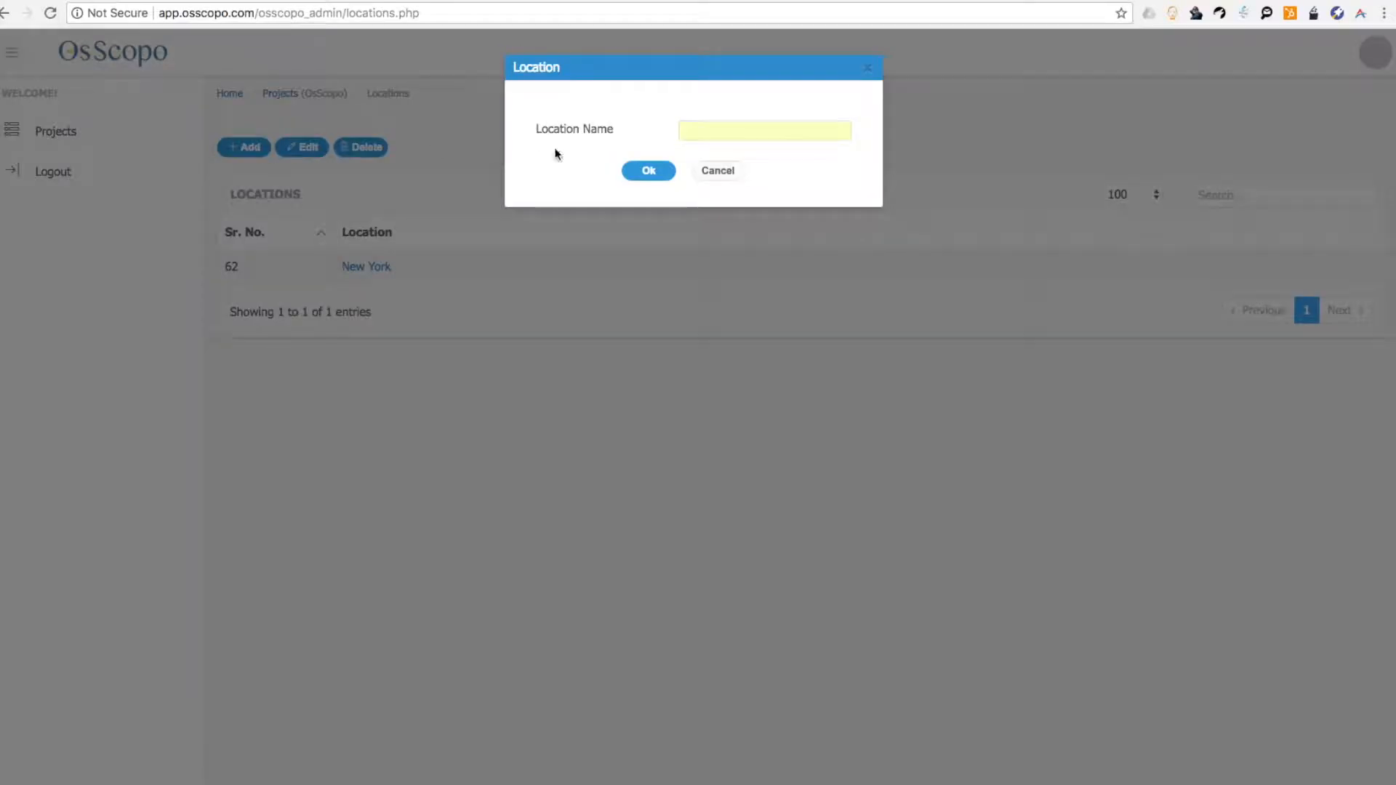
pyautogui.click(738, 130)
pyautogui.write('Boston')
pyautogui.click(733, 156)
pyautogui.click(648, 171)
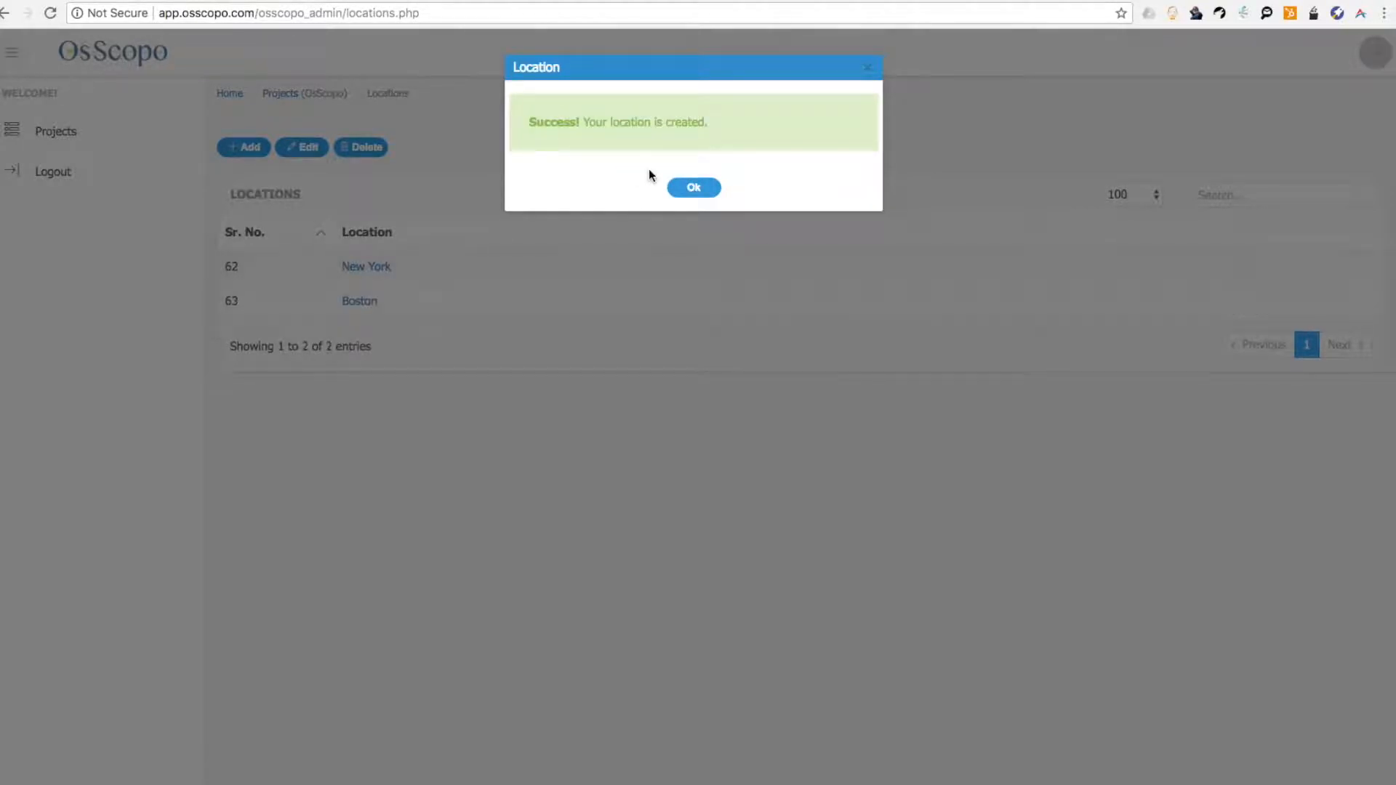
pyautogui.click(689, 189)
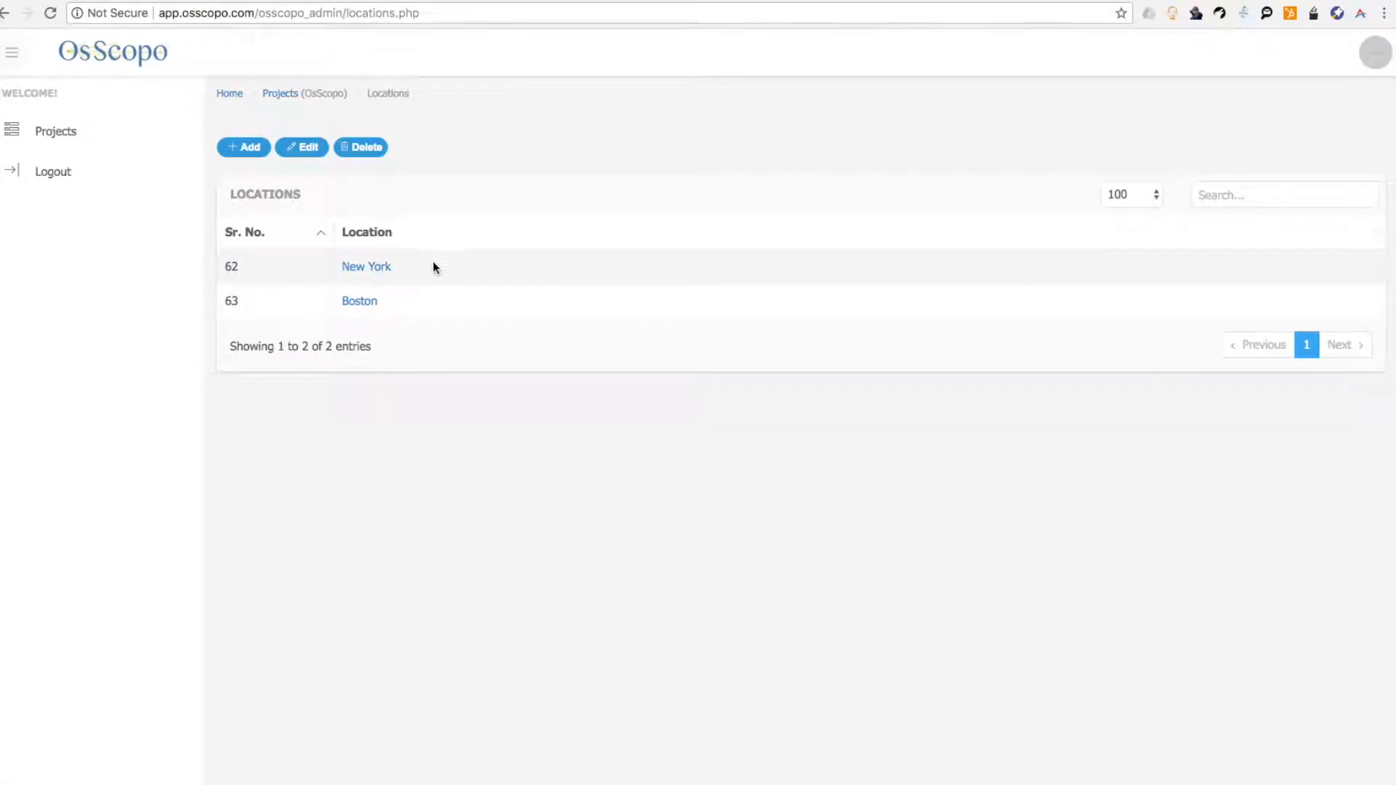
# Open the New York location and add a dimension named Accounts.
pyautogui.click(376, 268)
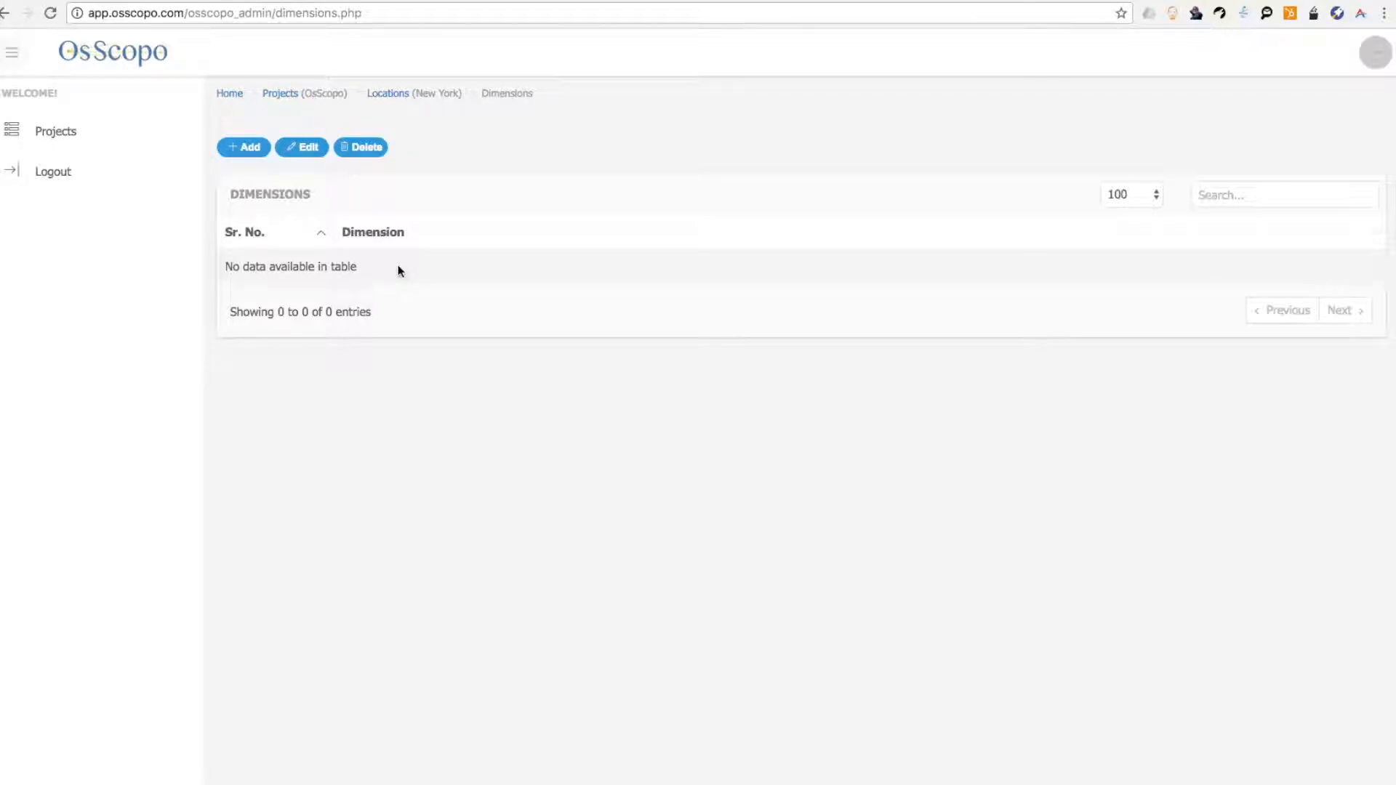
pyautogui.click(243, 147)
pyautogui.click(748, 131)
pyautogui.write('Accounts')
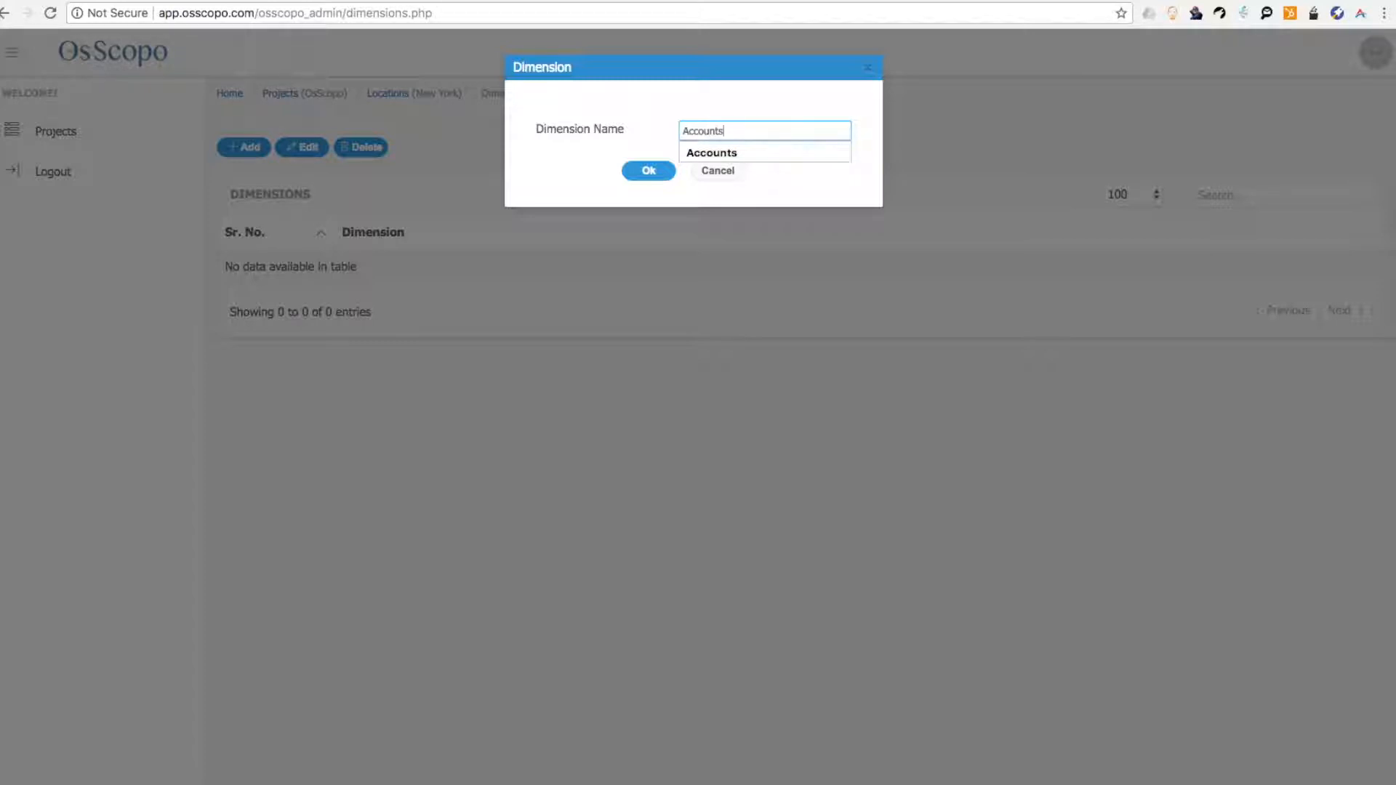
pyautogui.click(645, 173)
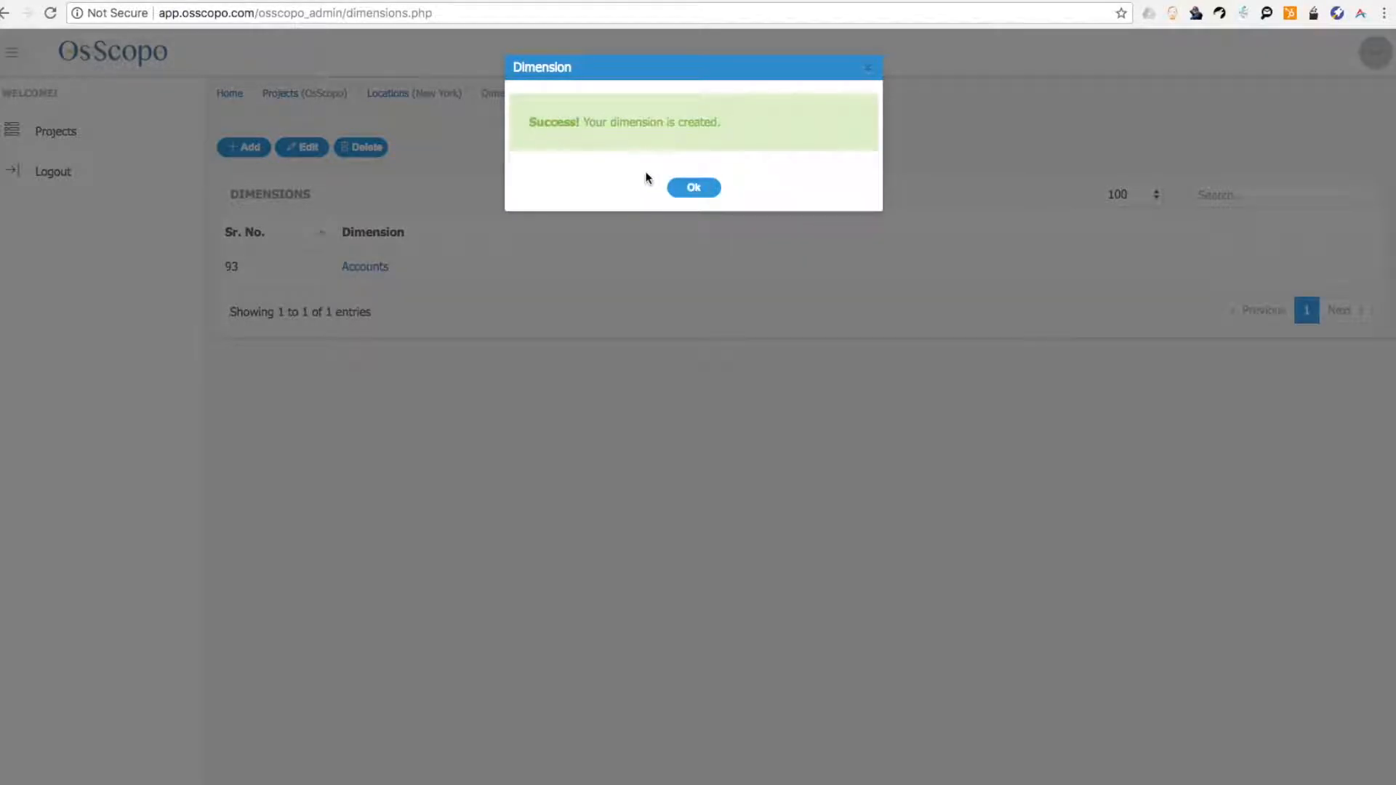
pyautogui.click(694, 188)
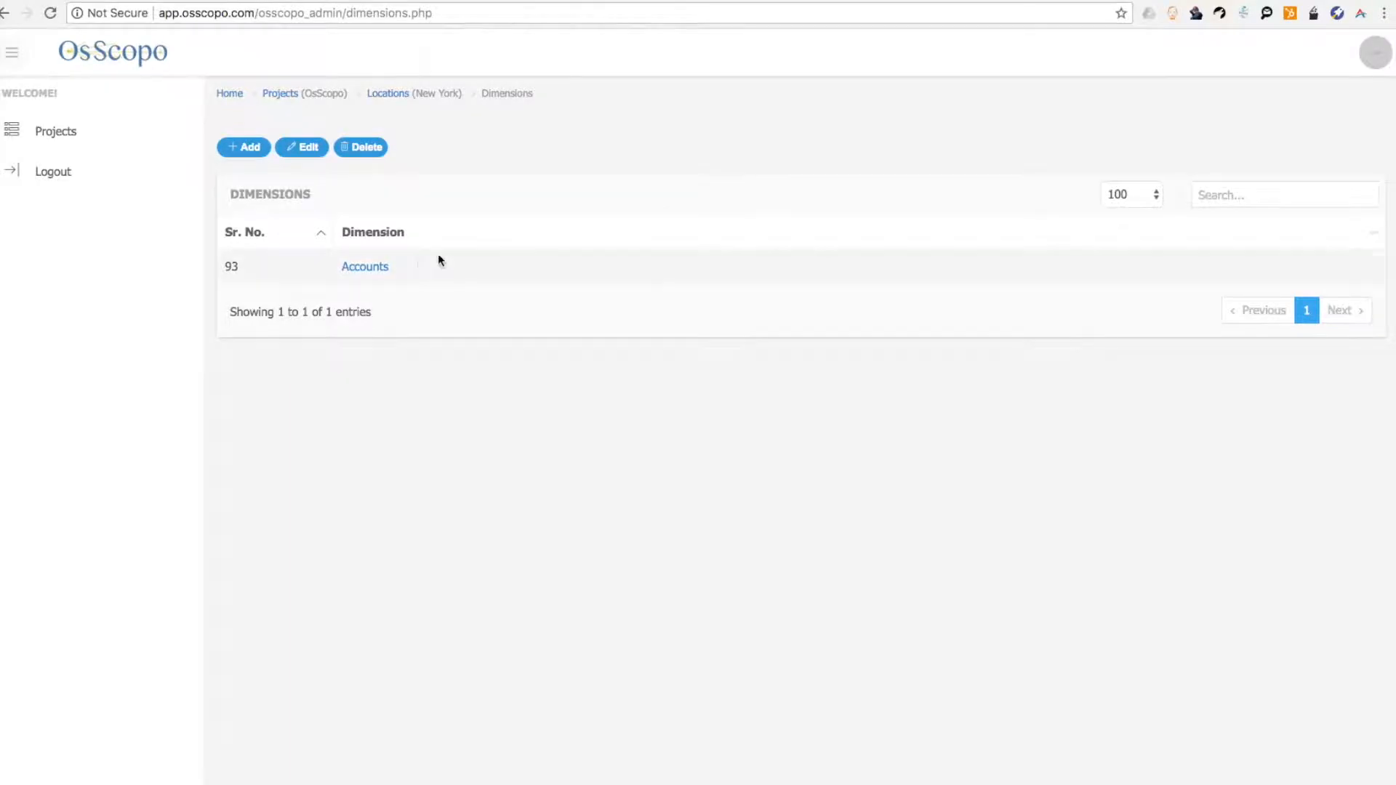
# Open the Accounts dimension's mapping and rename the Source column to Sap Account and the Target column to HFM Account.
pyautogui.click(374, 268)
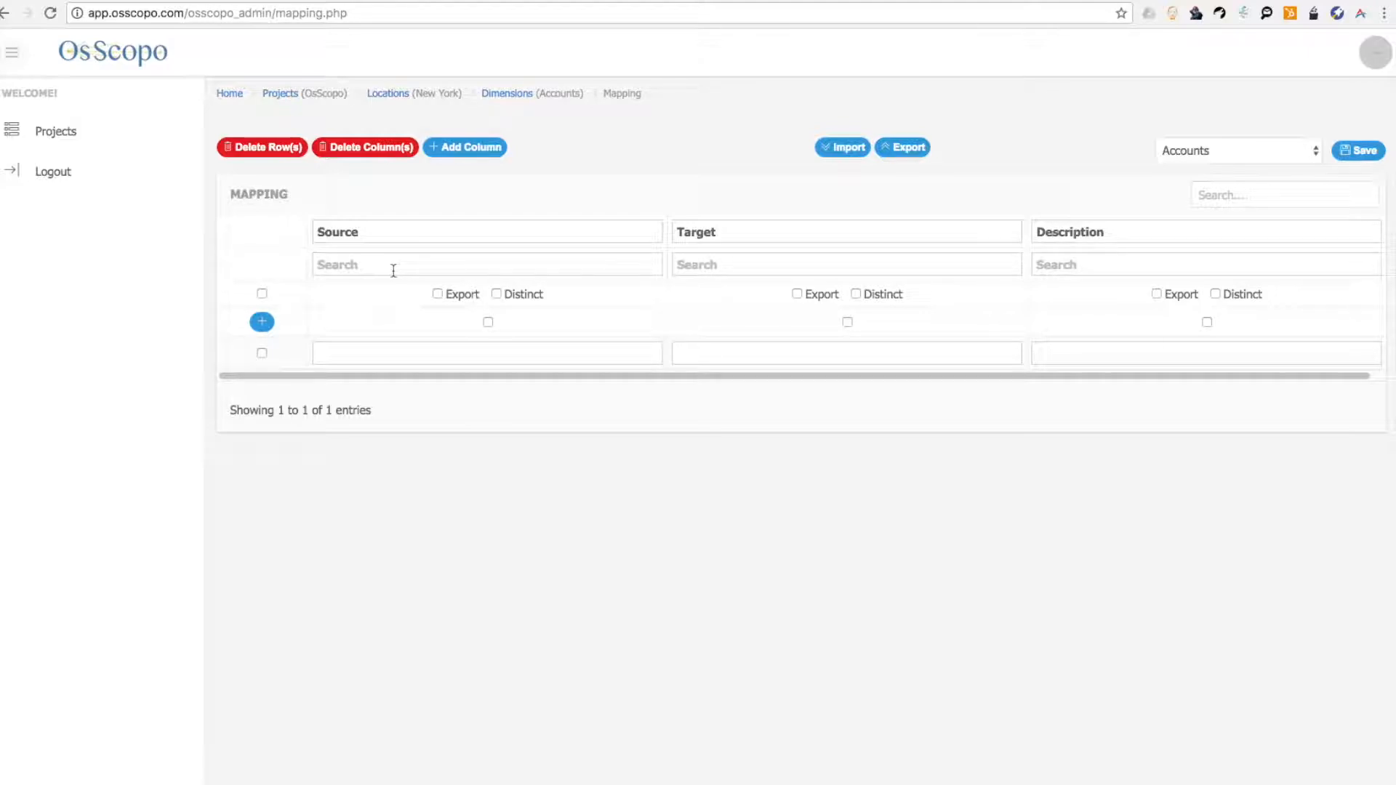
pyautogui.click(377, 230)
pyautogui.doubleClick(329, 233)
pyautogui.write('SAP')
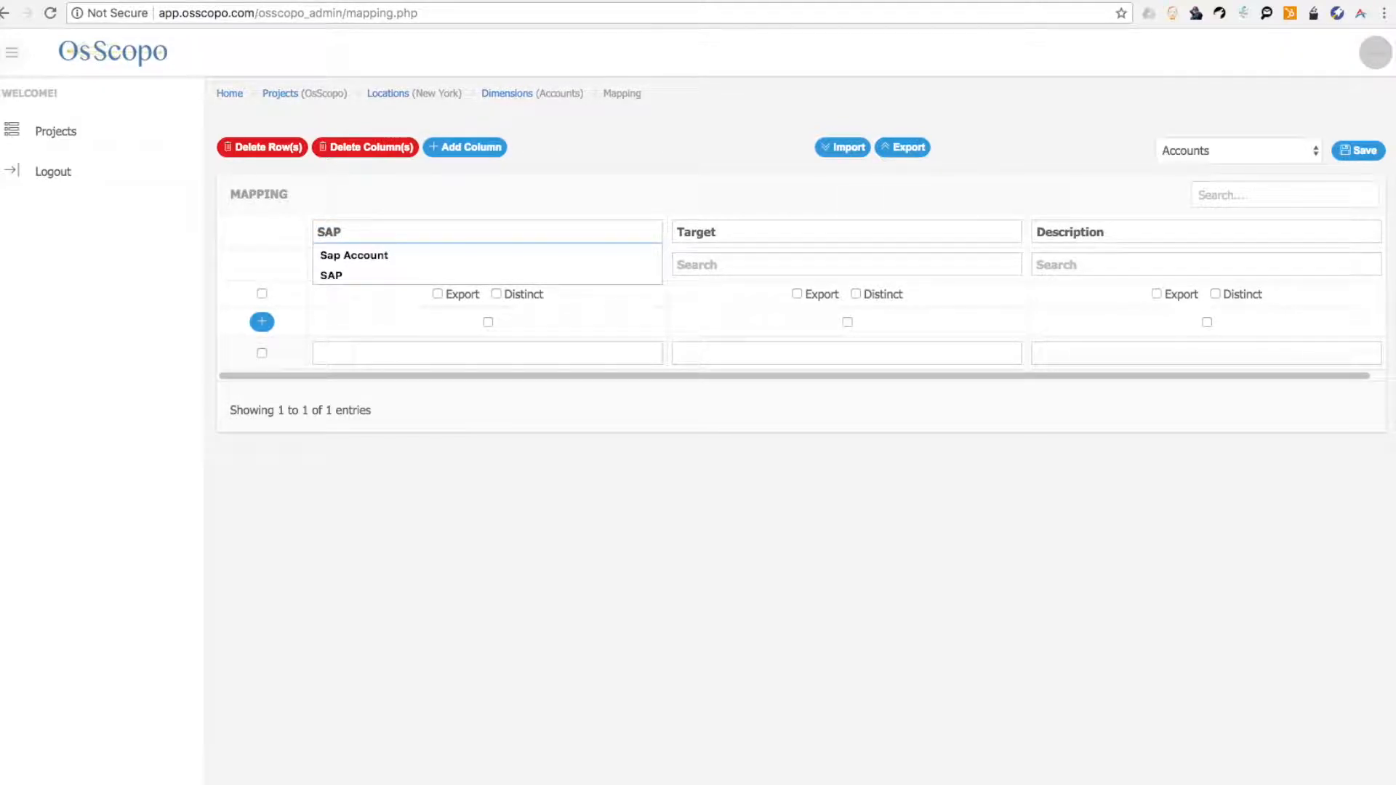
pyautogui.click(378, 255)
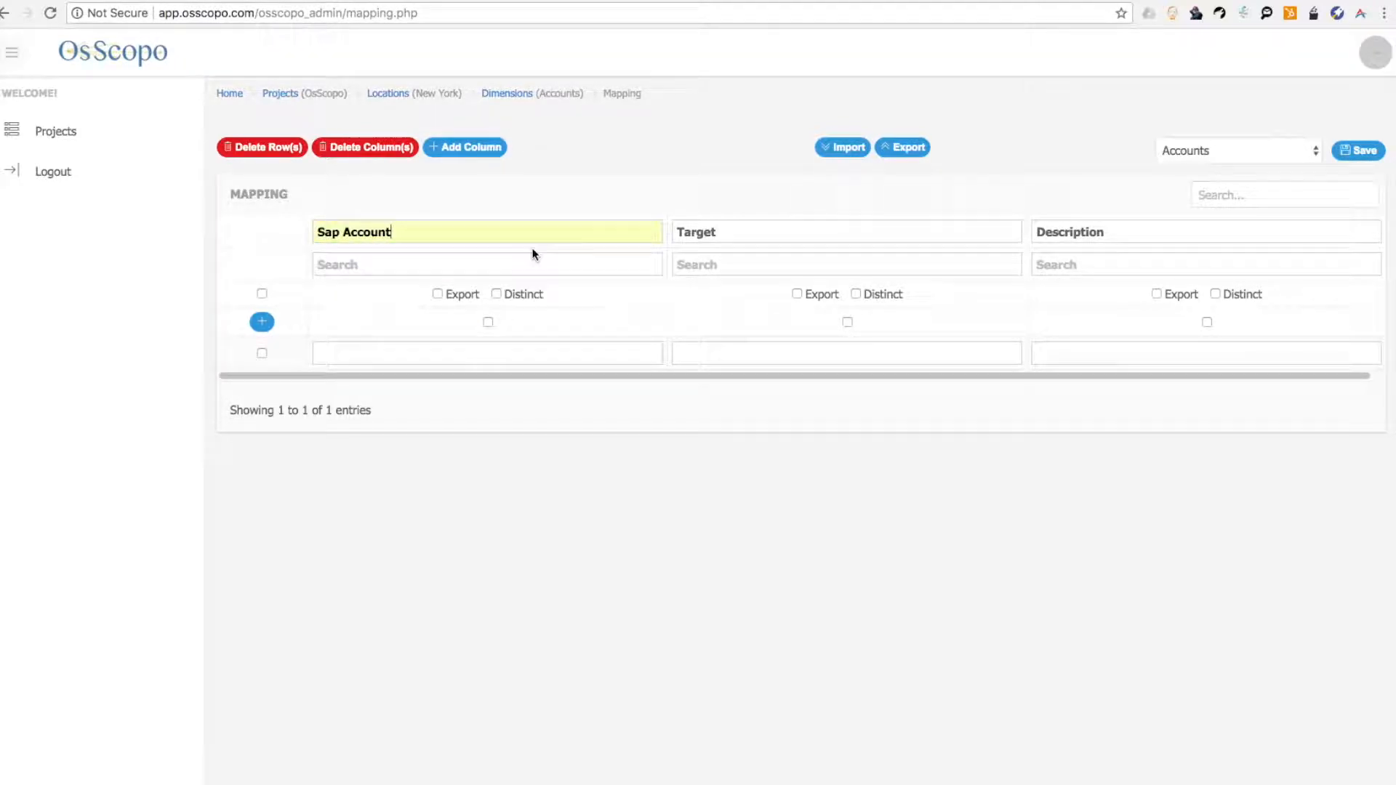
pyautogui.doubleClick(695, 231)
pyautogui.write('HFM Account')
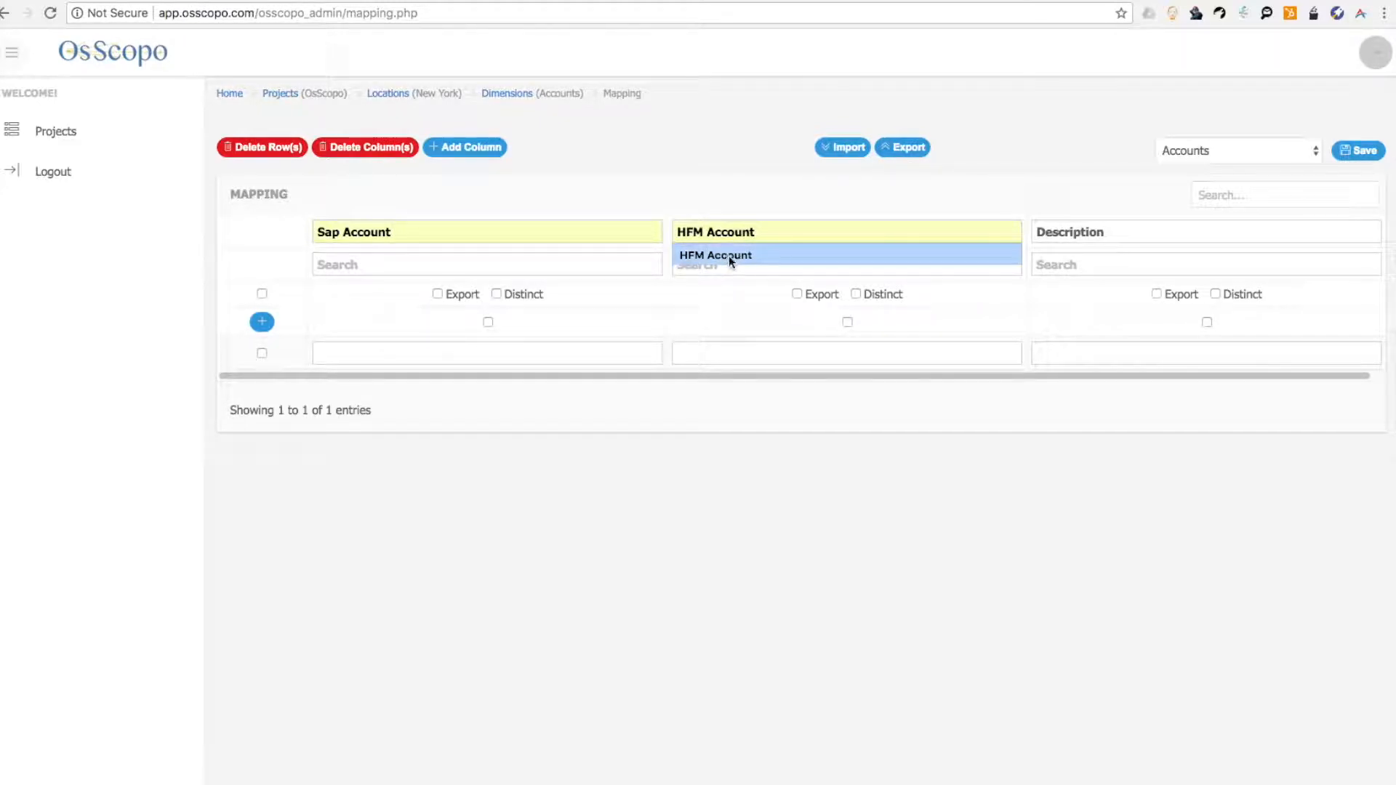
pyautogui.click(729, 255)
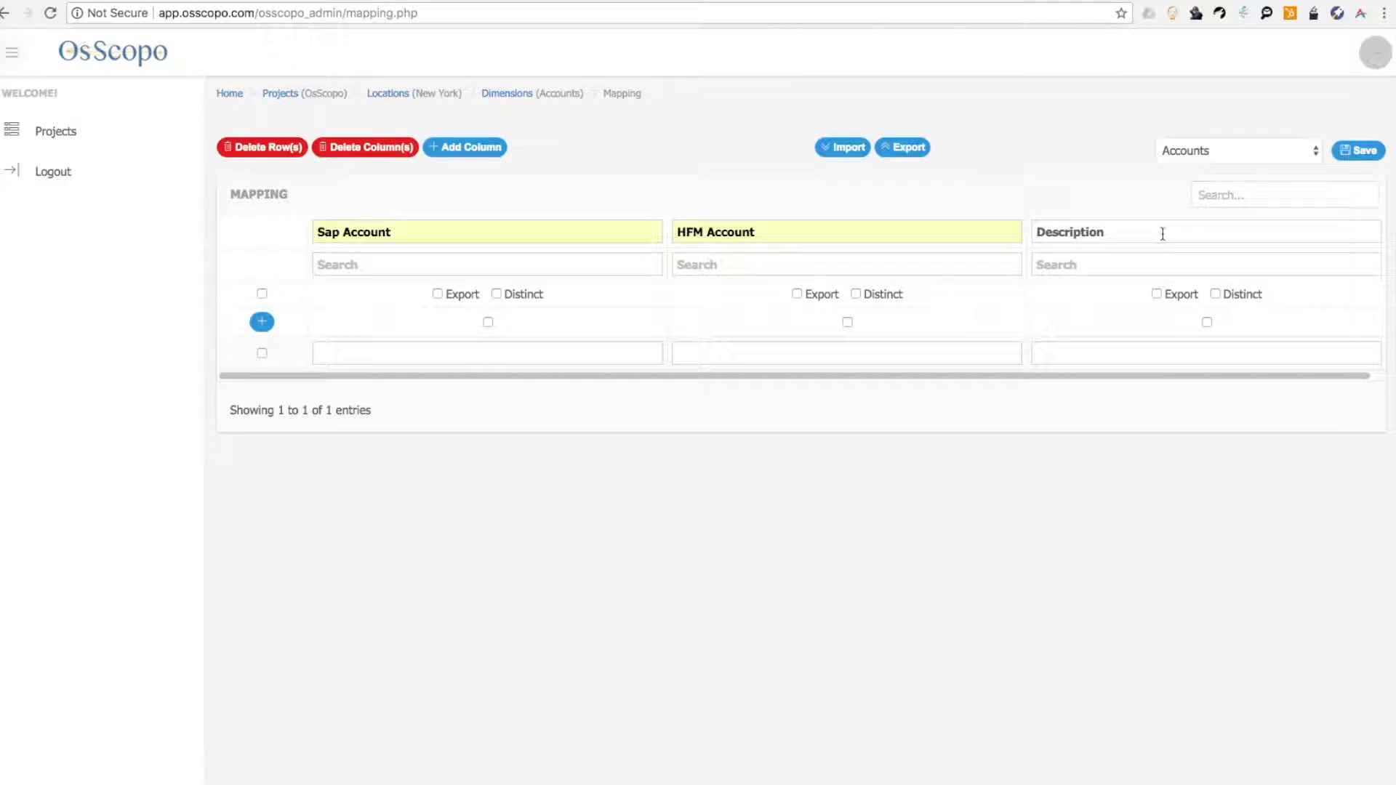
# Add a fourth column to the mapping table and name it AccountType.
pyautogui.click(471, 150)
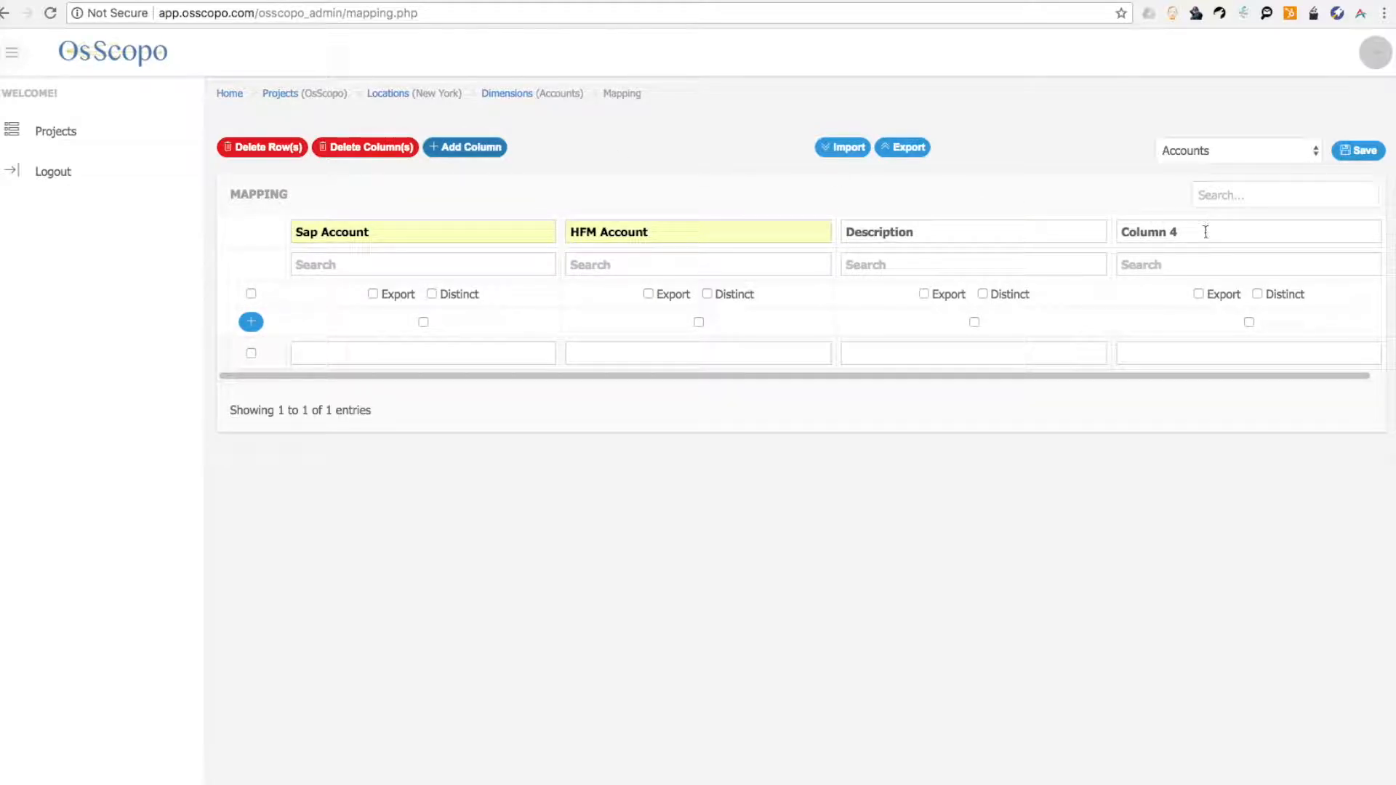
pyautogui.moveTo(1207, 231); pyautogui.dragTo(1081, 231)
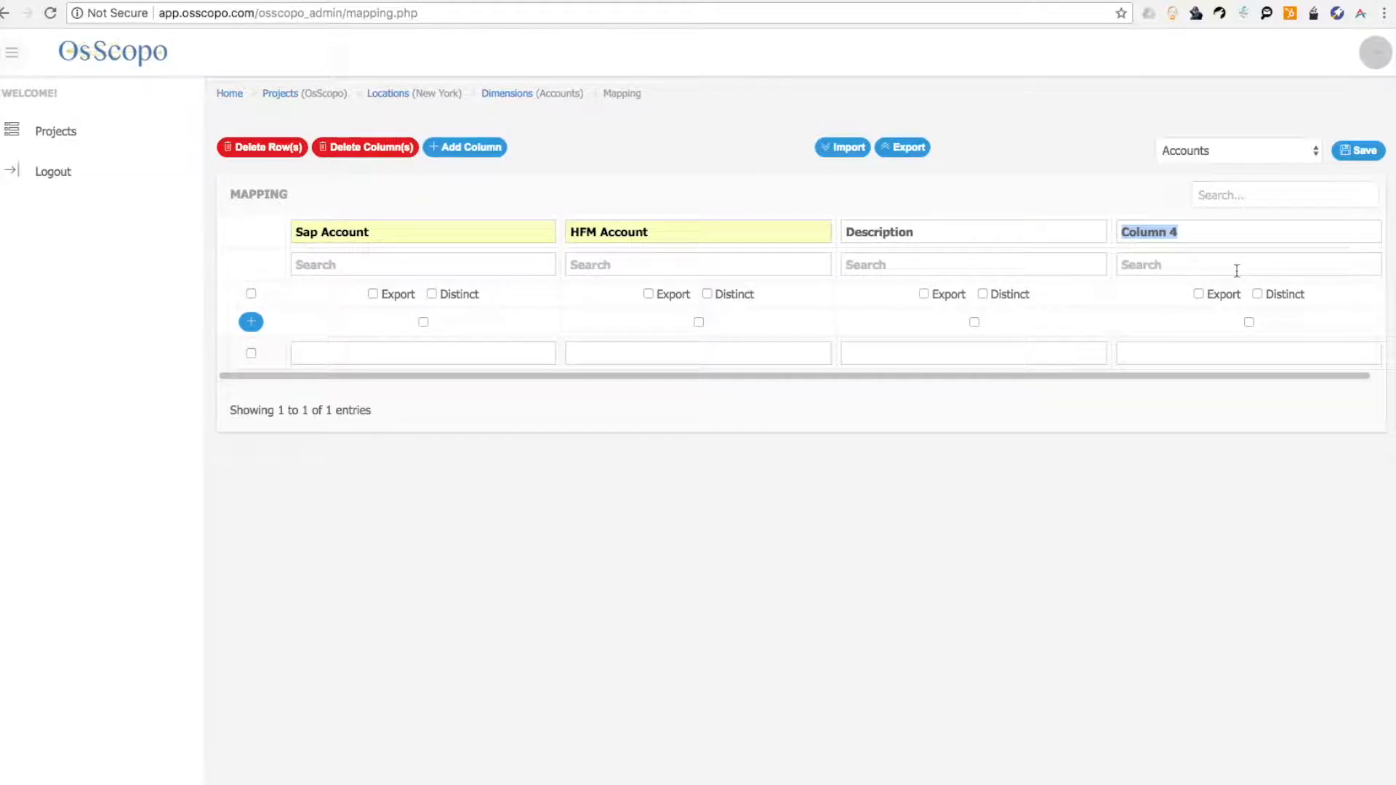
pyautogui.write('AccountType')
# Import SAPAcct.csv from the DEMO folder into the Accounts mapping with the Overwrite option.
pyautogui.click(848, 148)
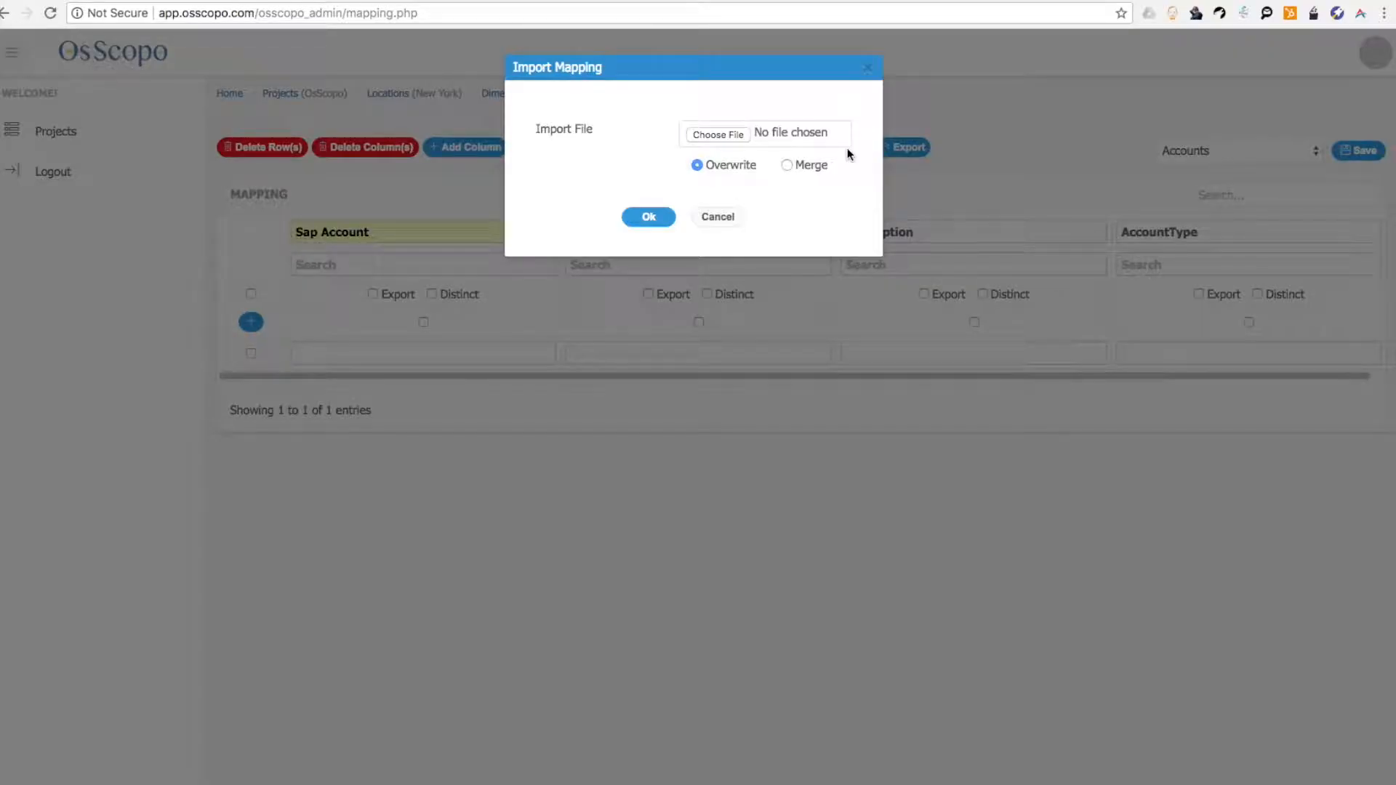
pyautogui.click(716, 134)
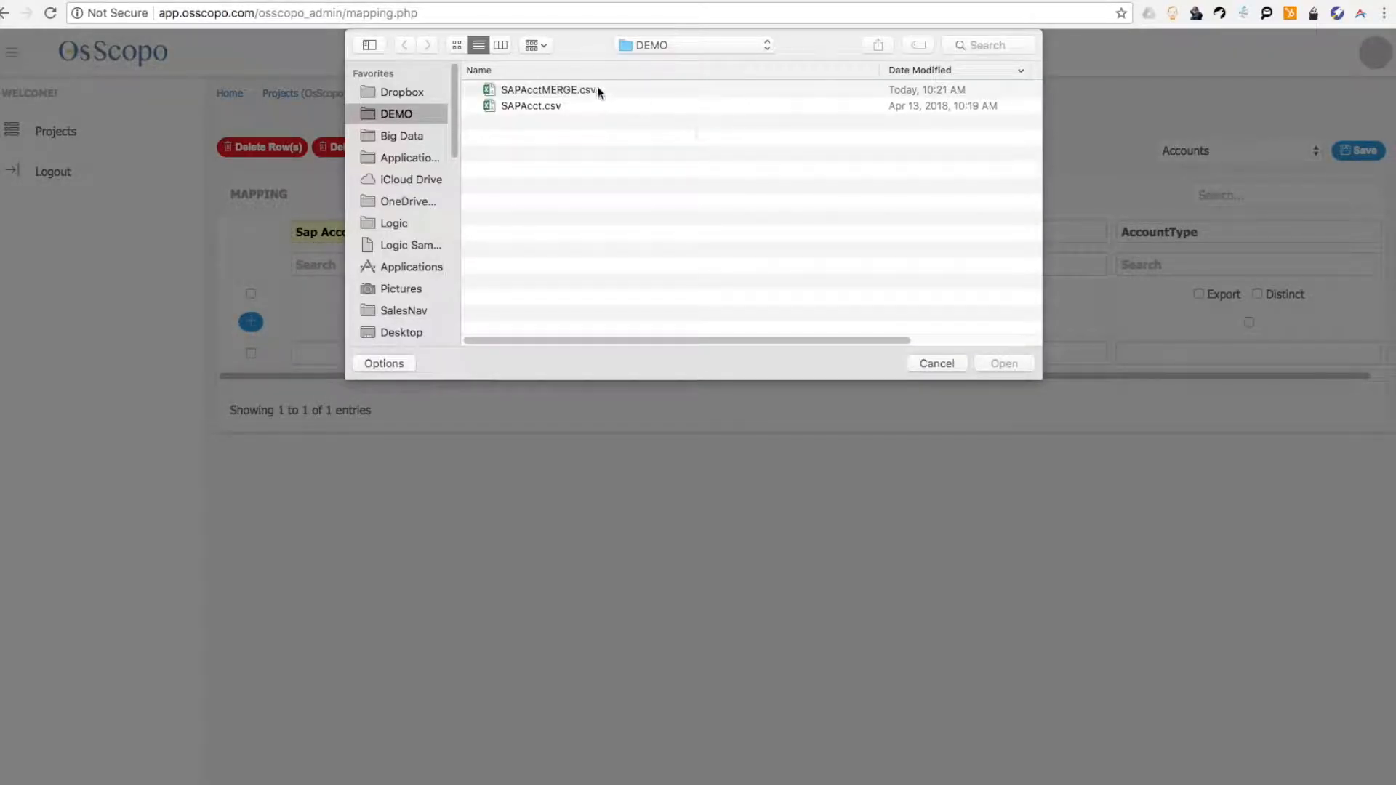
pyautogui.click(535, 105)
pyautogui.click(1007, 366)
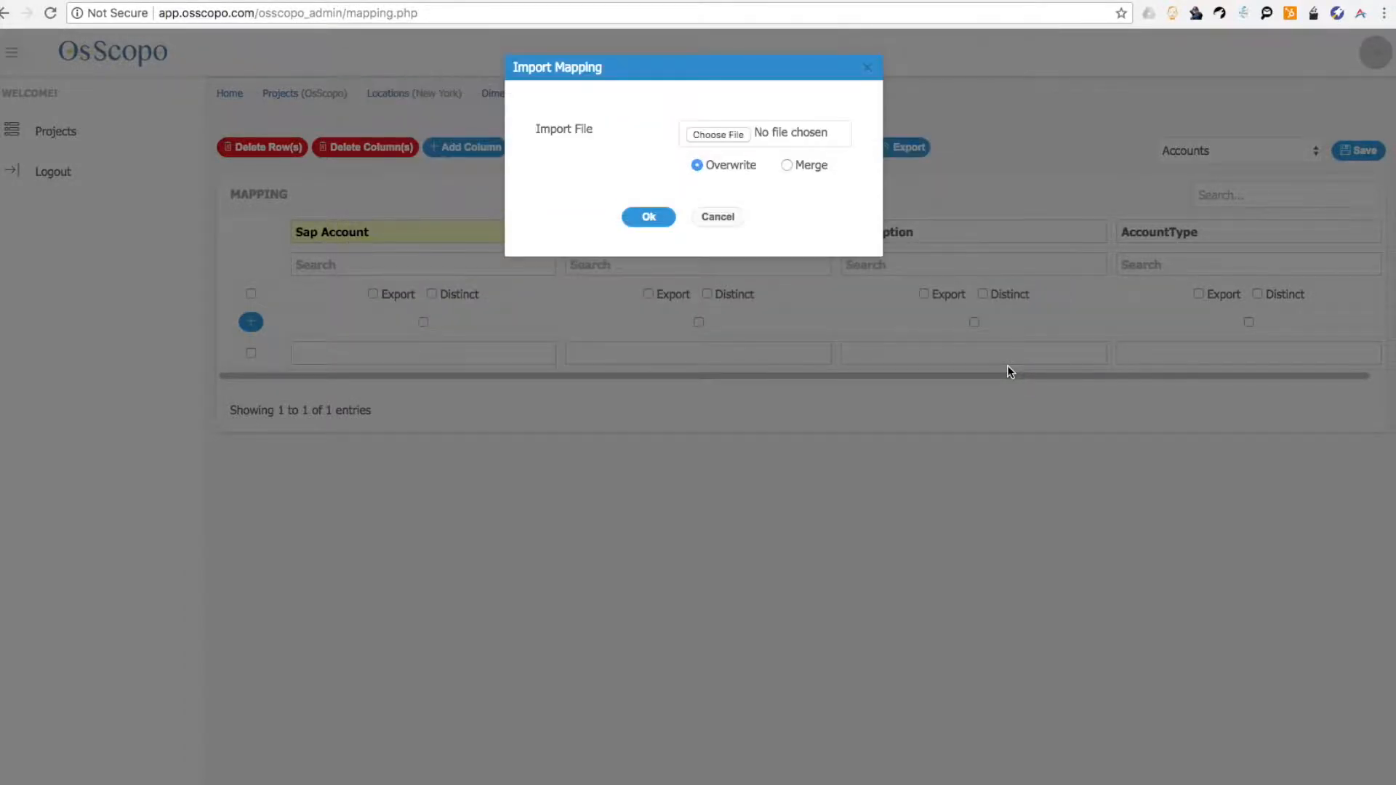
pyautogui.click(649, 217)
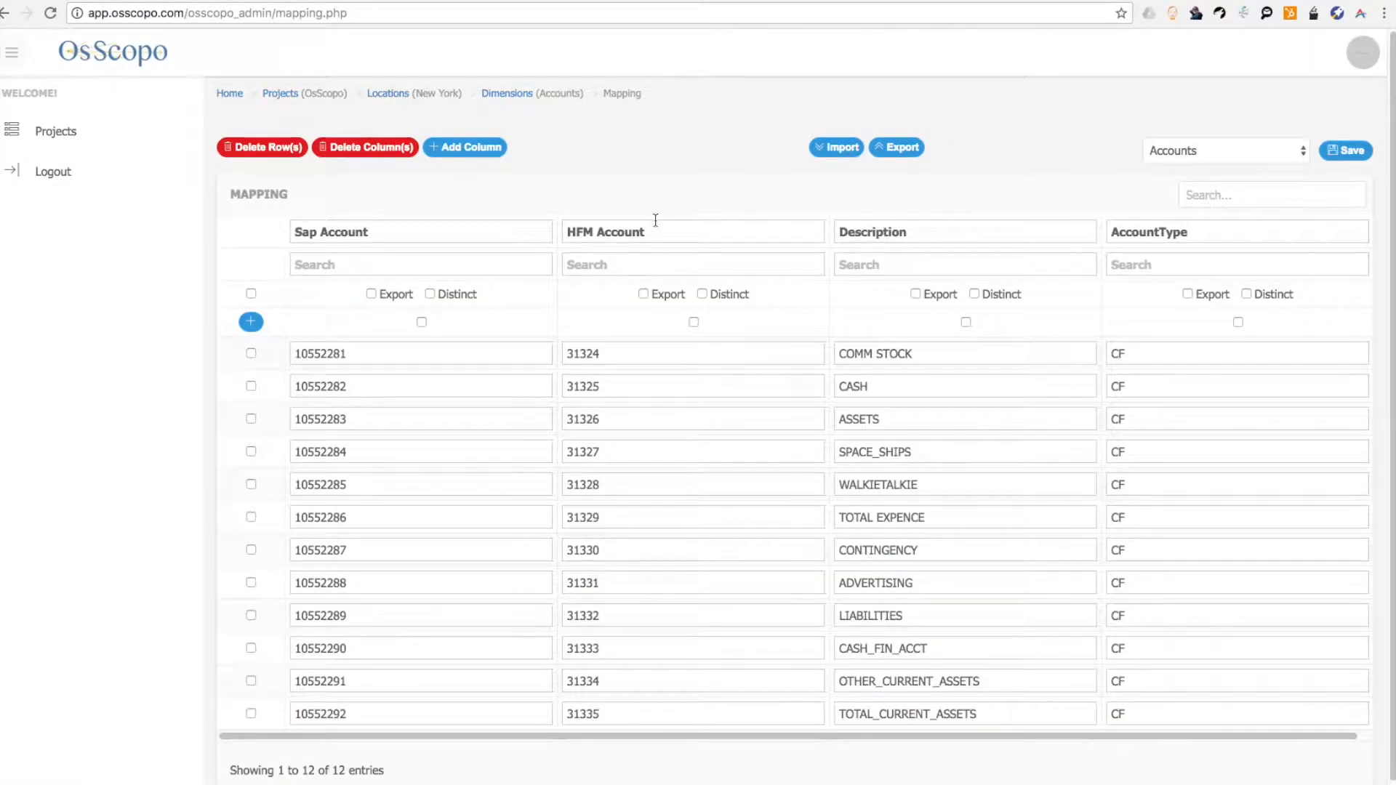
# Add a row at the end of the mapping table with Sap Account 4333 and delete that row.
pyautogui.scroll(-1, 1010, 513)
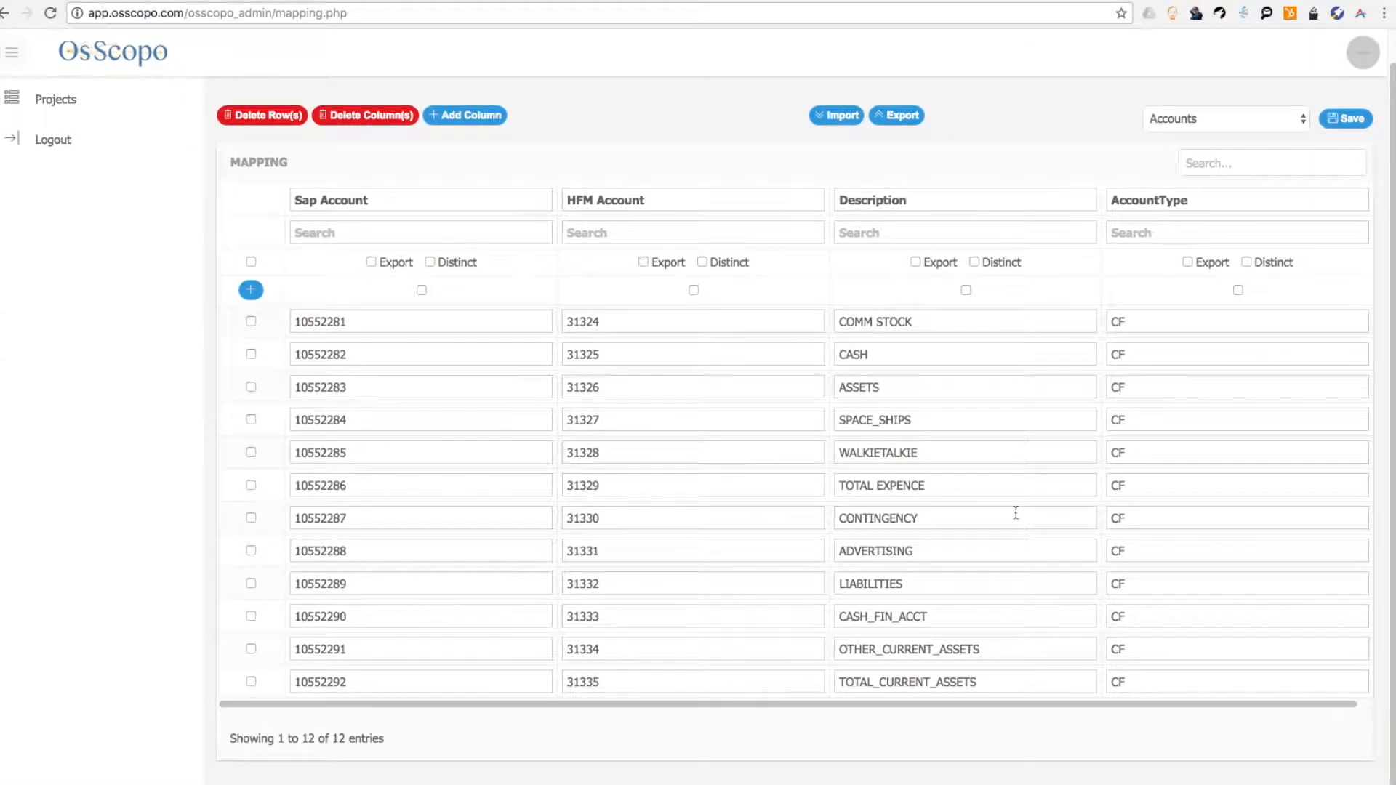
pyautogui.scroll(1, 1016, 511)
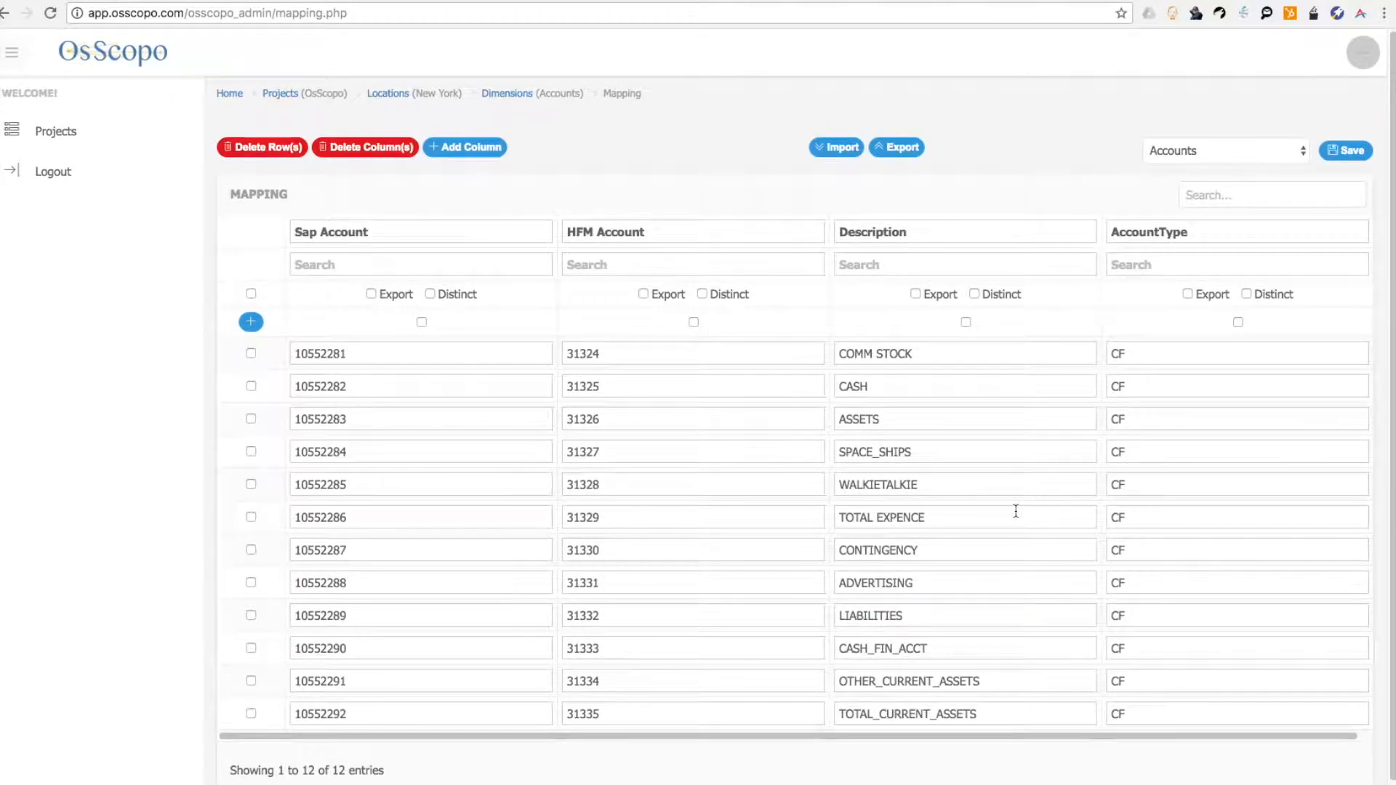
pyautogui.scroll(-1, 1015, 511)
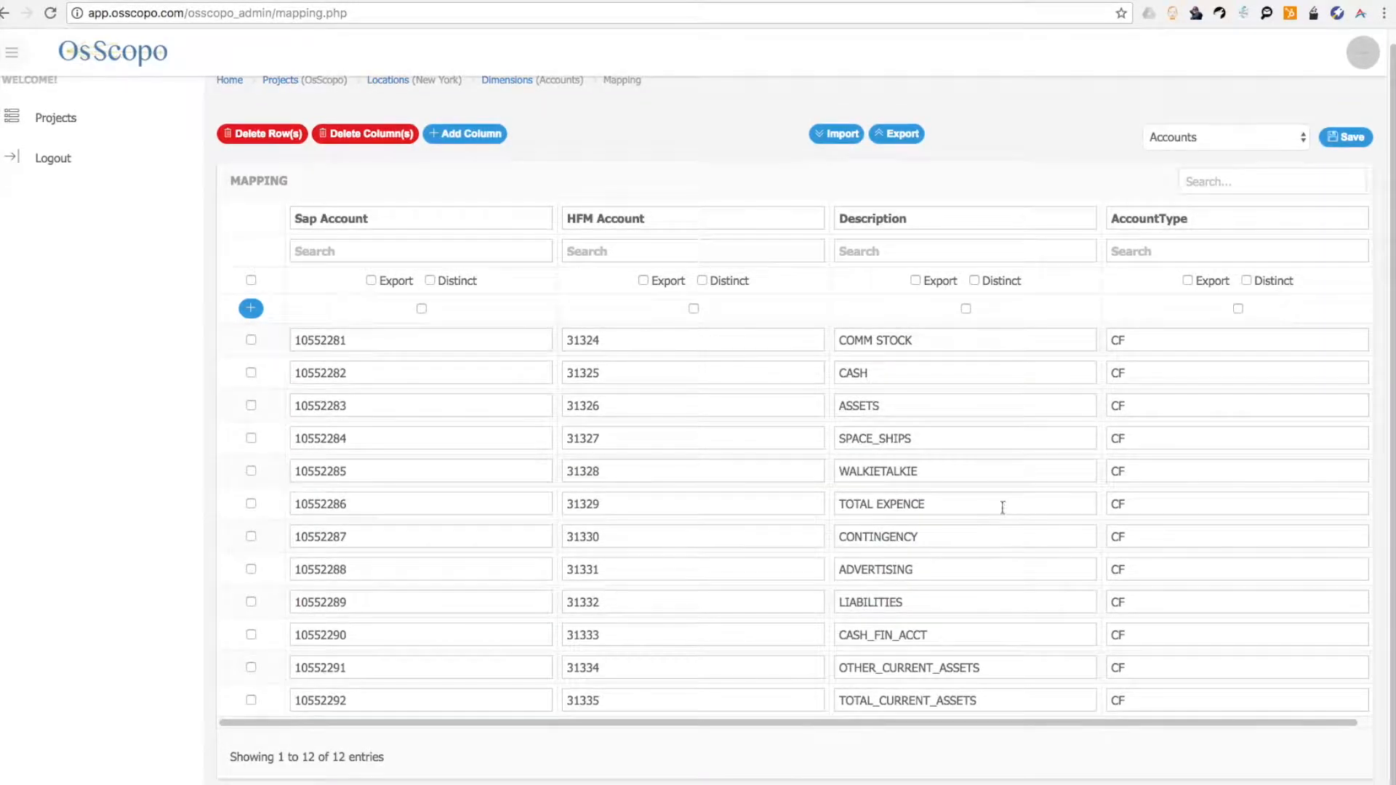
pyautogui.click(251, 310)
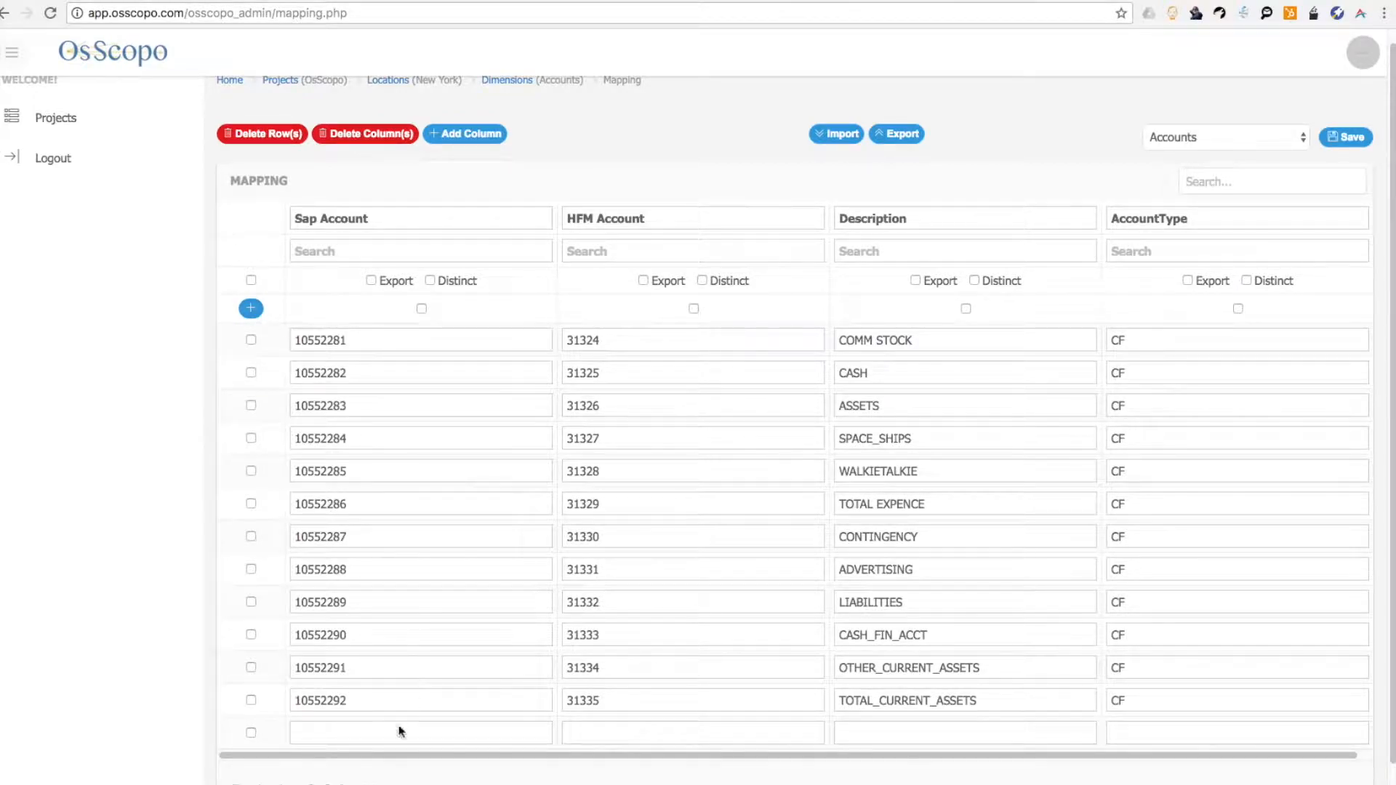
pyautogui.click(317, 736)
pyautogui.write('4333')
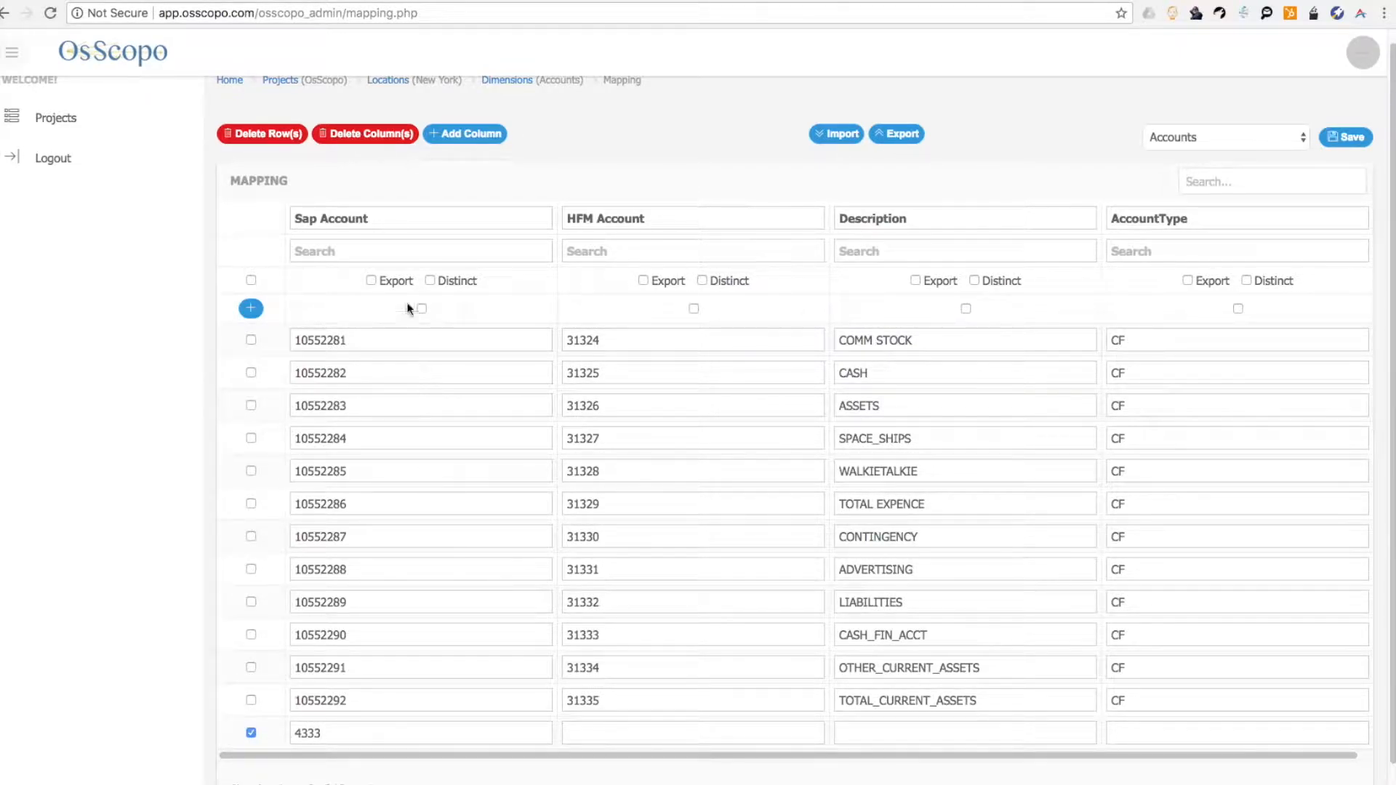
pyautogui.click(269, 136)
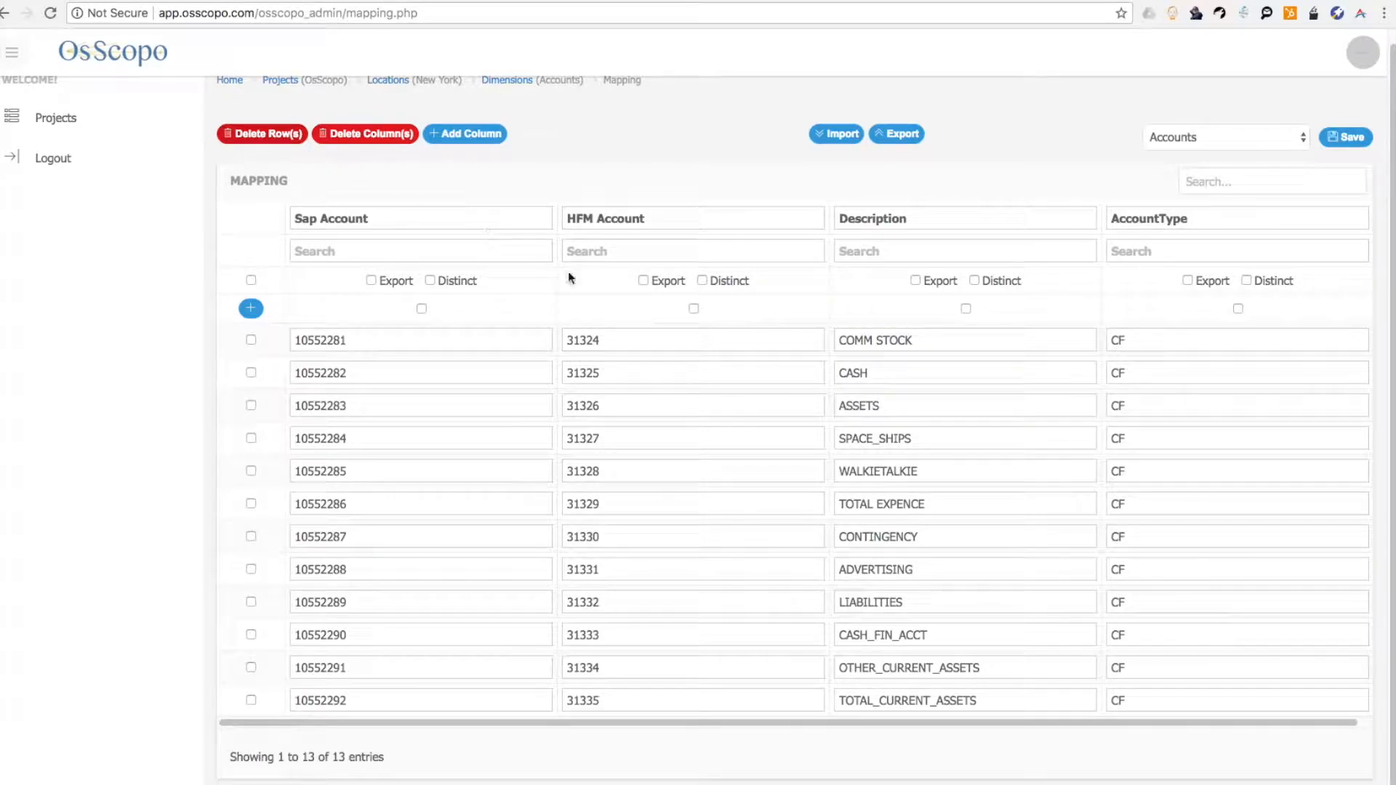
# Import SAPAcctMERGE.csv from the DEMO folder into the Accounts mapping with the Merge option.
pyautogui.scroll(-1, 827, 556)
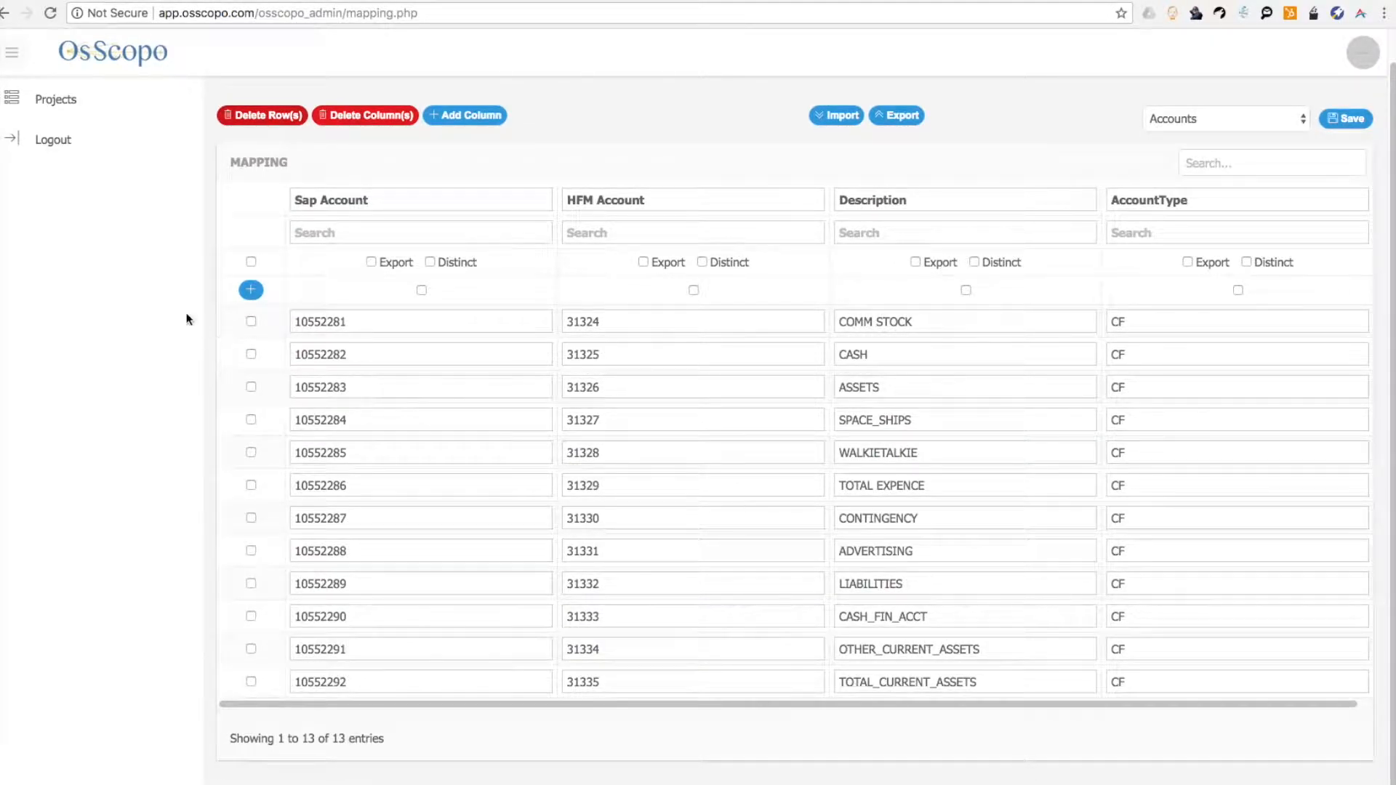
pyautogui.moveTo(0, 61); pyautogui.dragTo(0, 30)
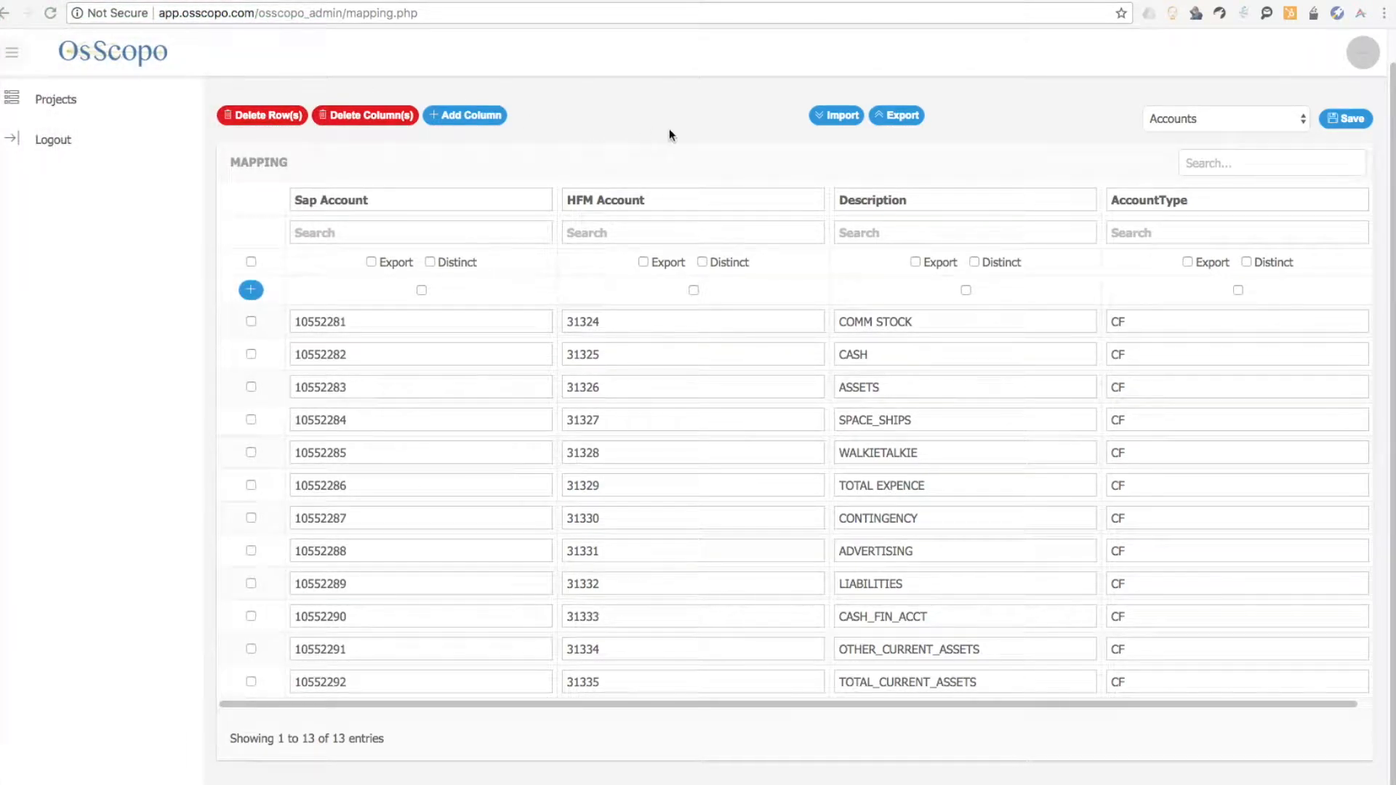
pyautogui.click(836, 117)
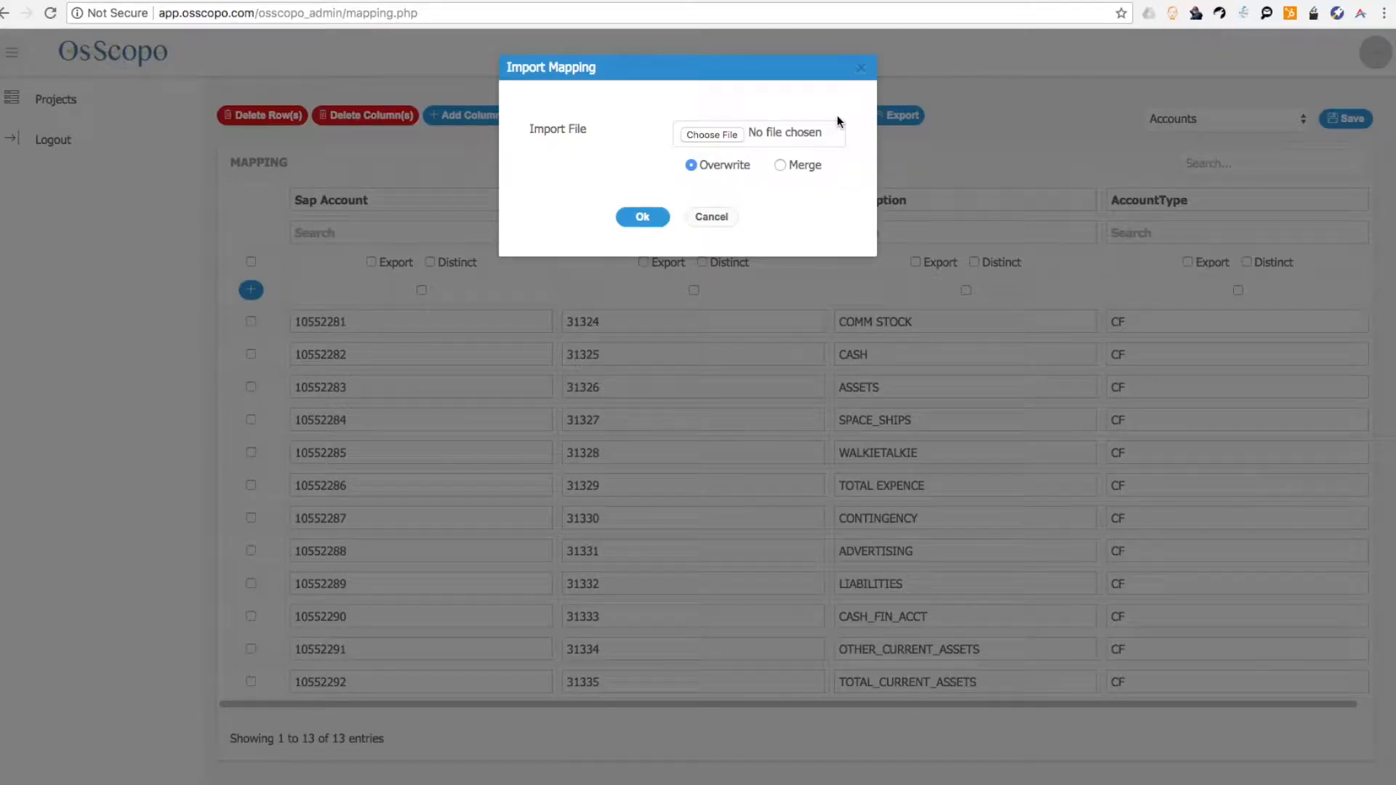
pyautogui.click(783, 165)
pyautogui.click(707, 135)
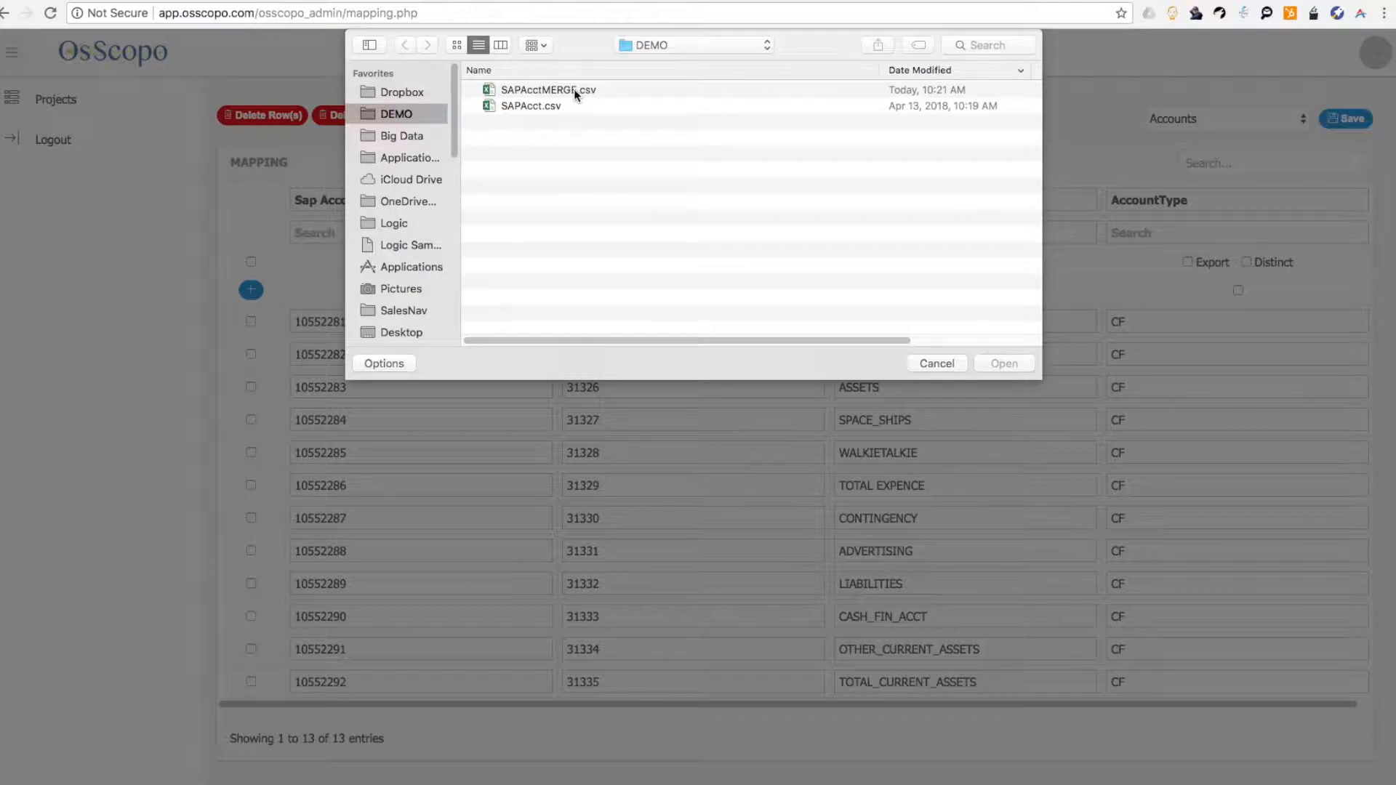
pyautogui.click(574, 89)
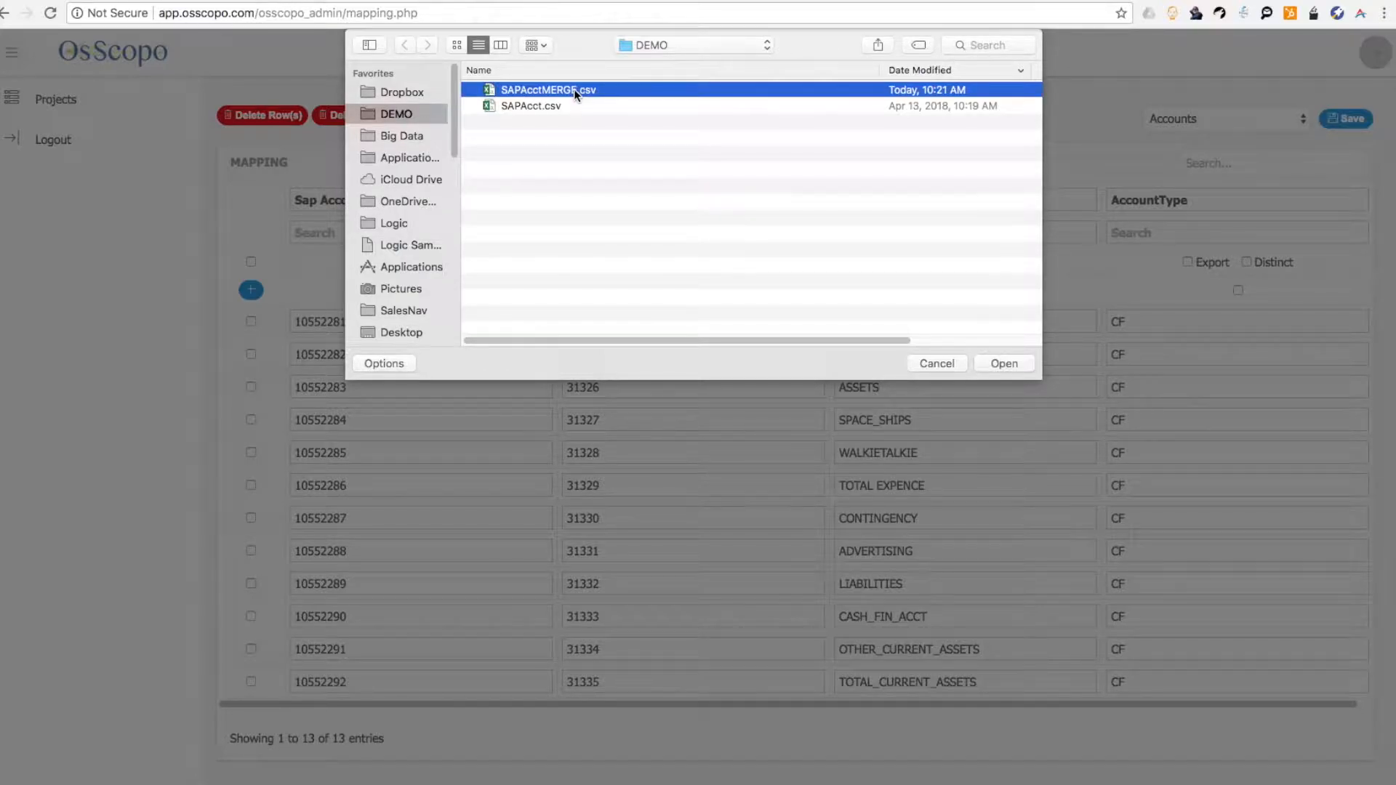
pyautogui.click(1006, 362)
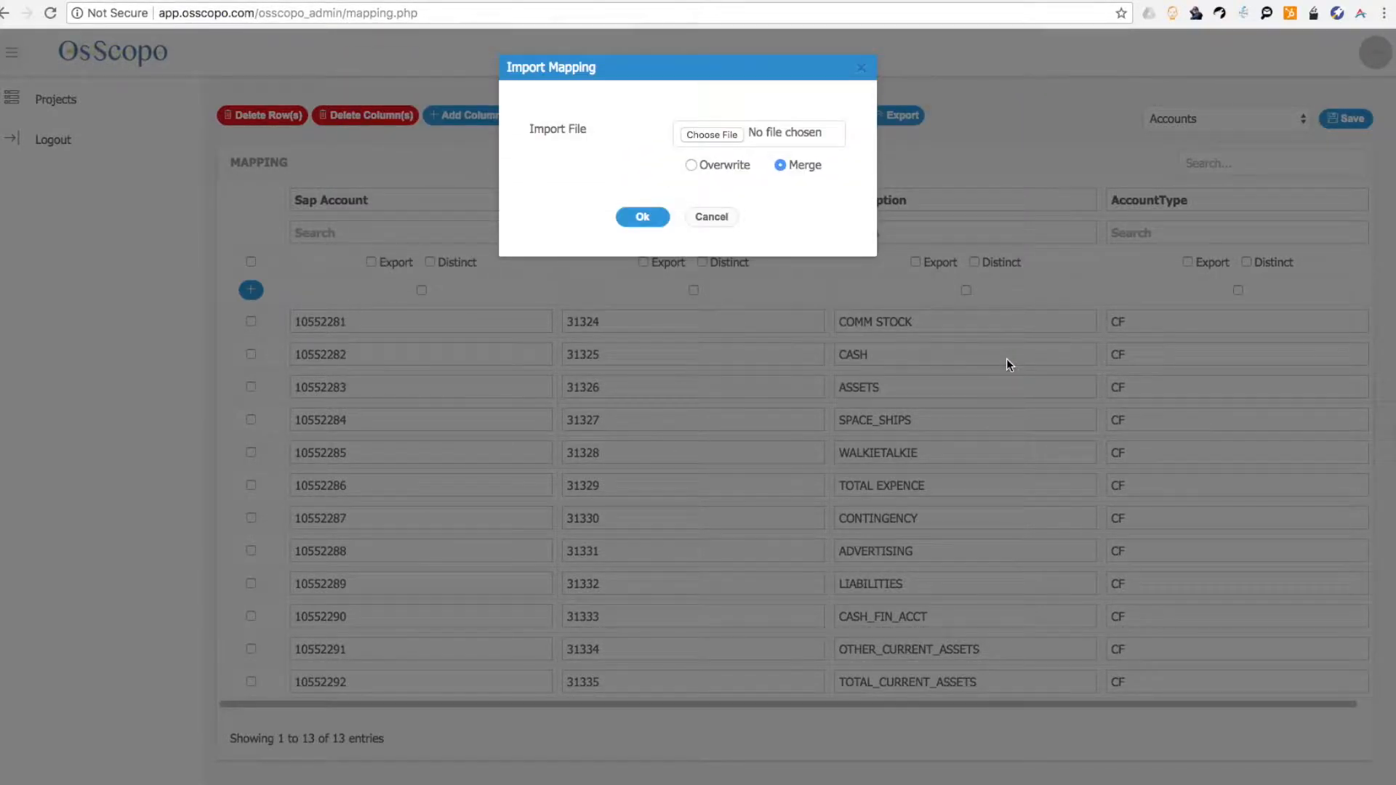
pyautogui.click(641, 216)
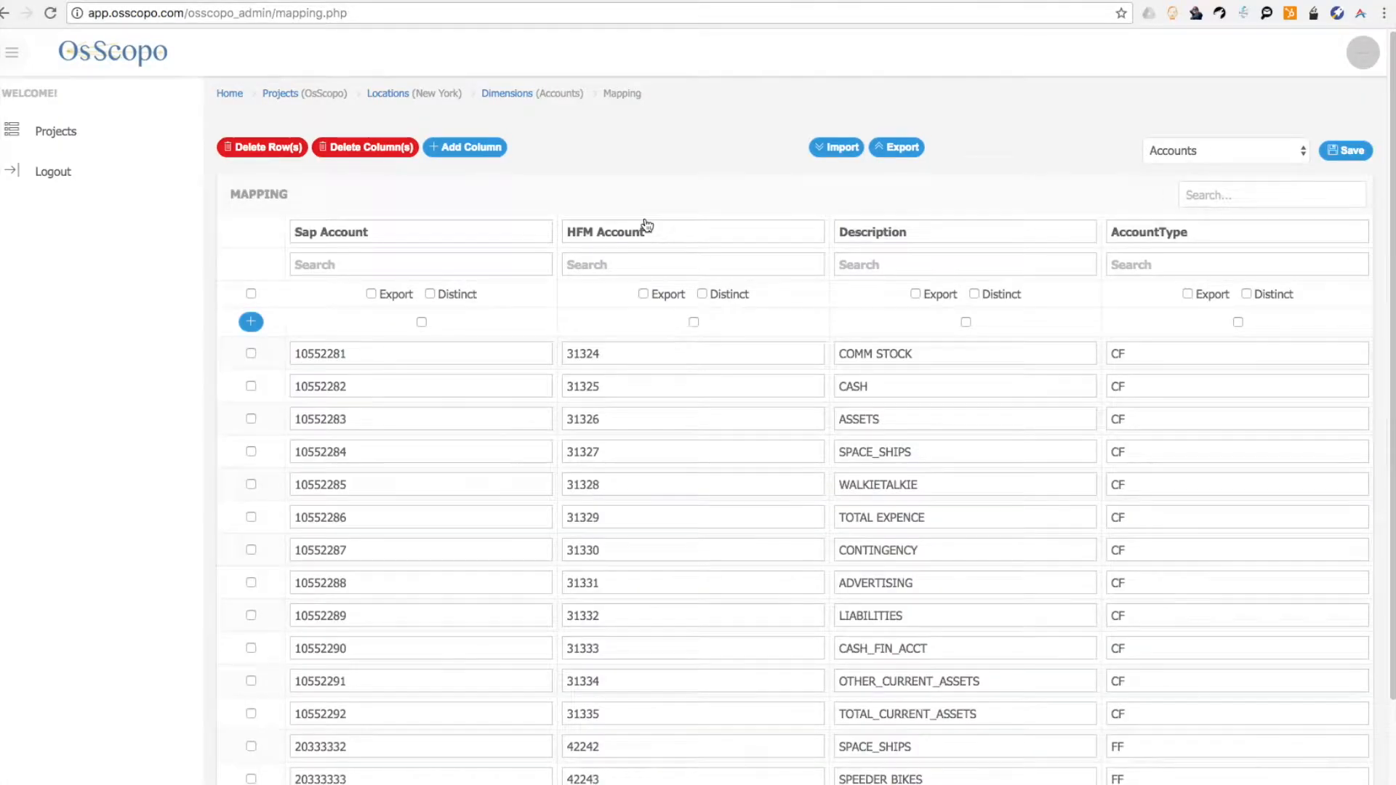
# Review the merged mapping rows and check the Sap Account column for duplicates with the Distinct filter, leaving the filter off.
pyautogui.scroll(-3, 740, 363)
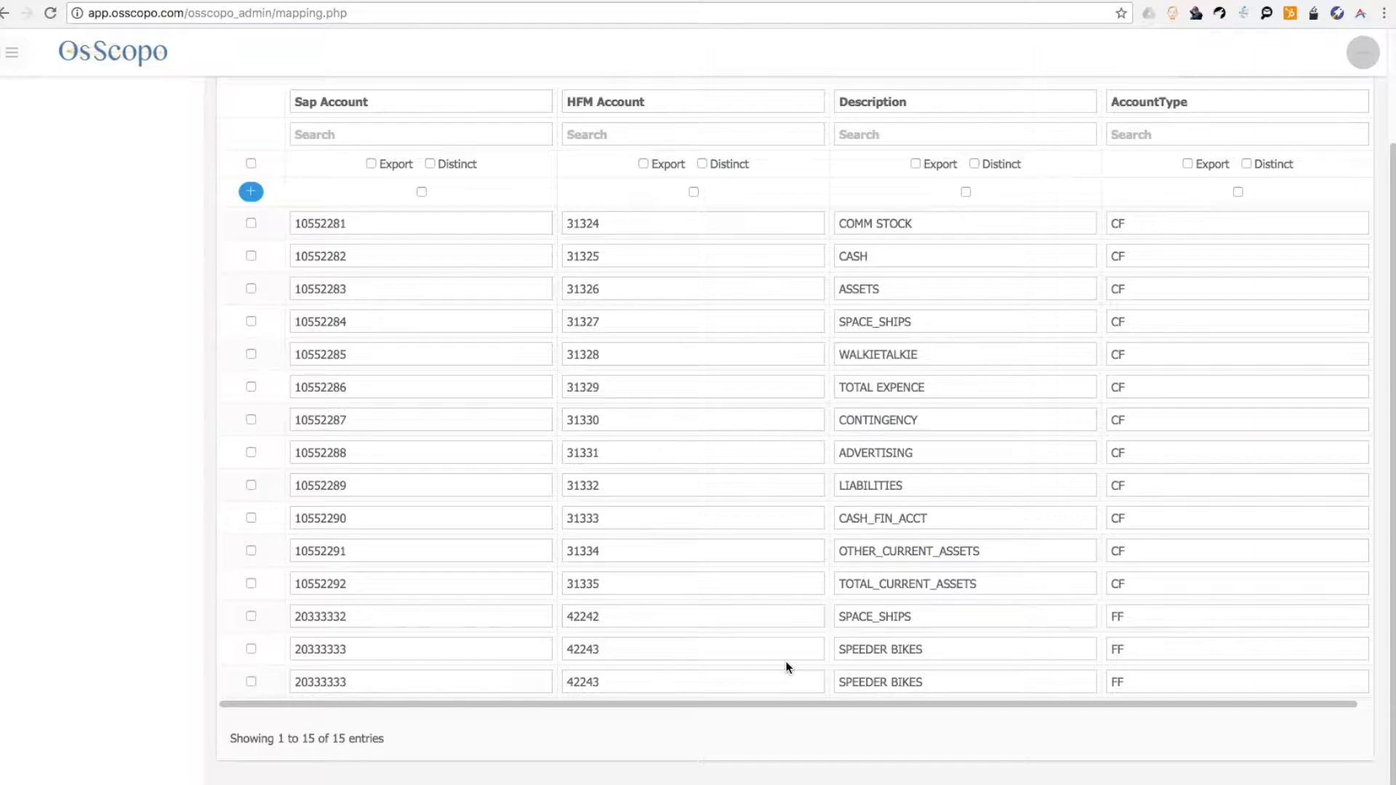
pyautogui.scroll(1, 783, 660)
pyautogui.scroll(-1, 782, 661)
pyautogui.scroll(3, 780, 657)
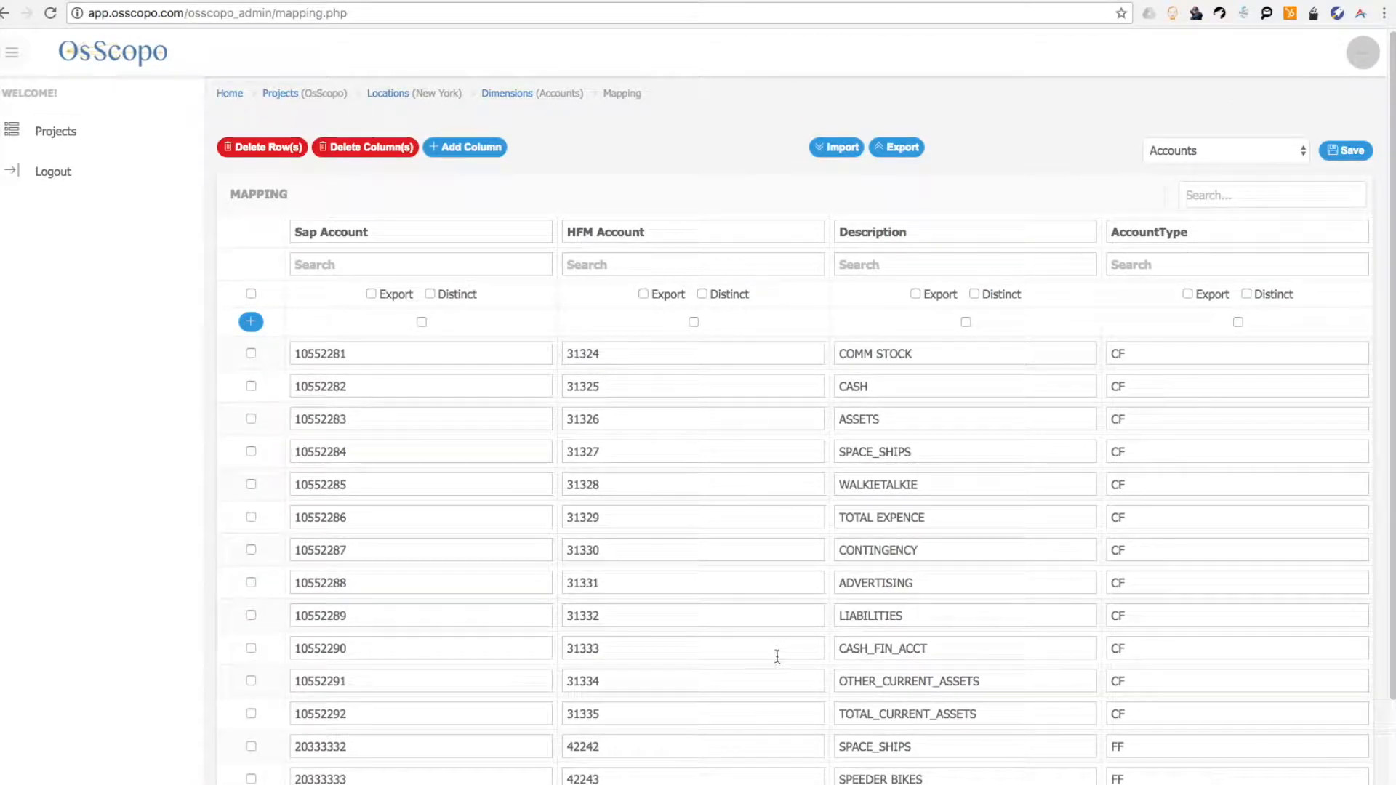
pyautogui.scroll(-3, 777, 655)
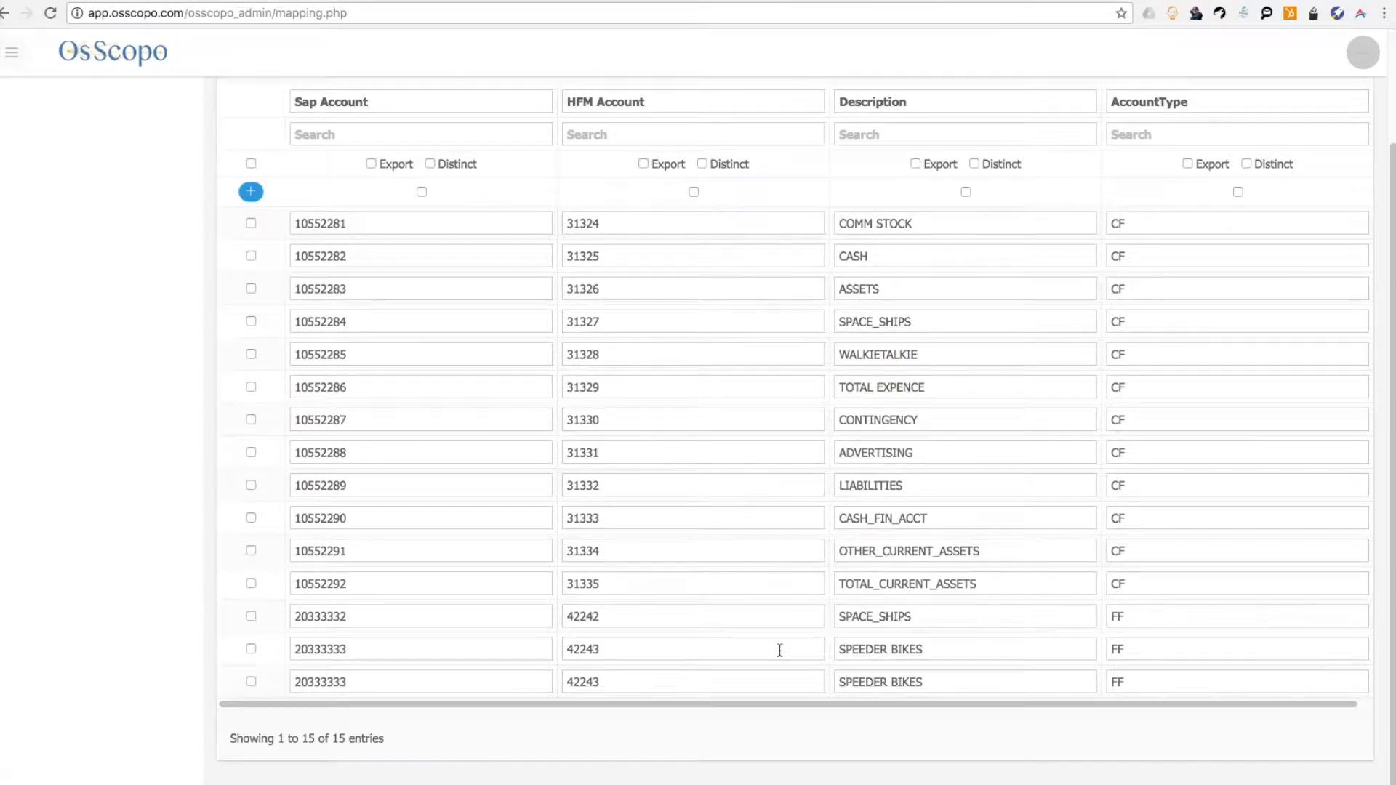
pyautogui.scroll(2, 780, 647)
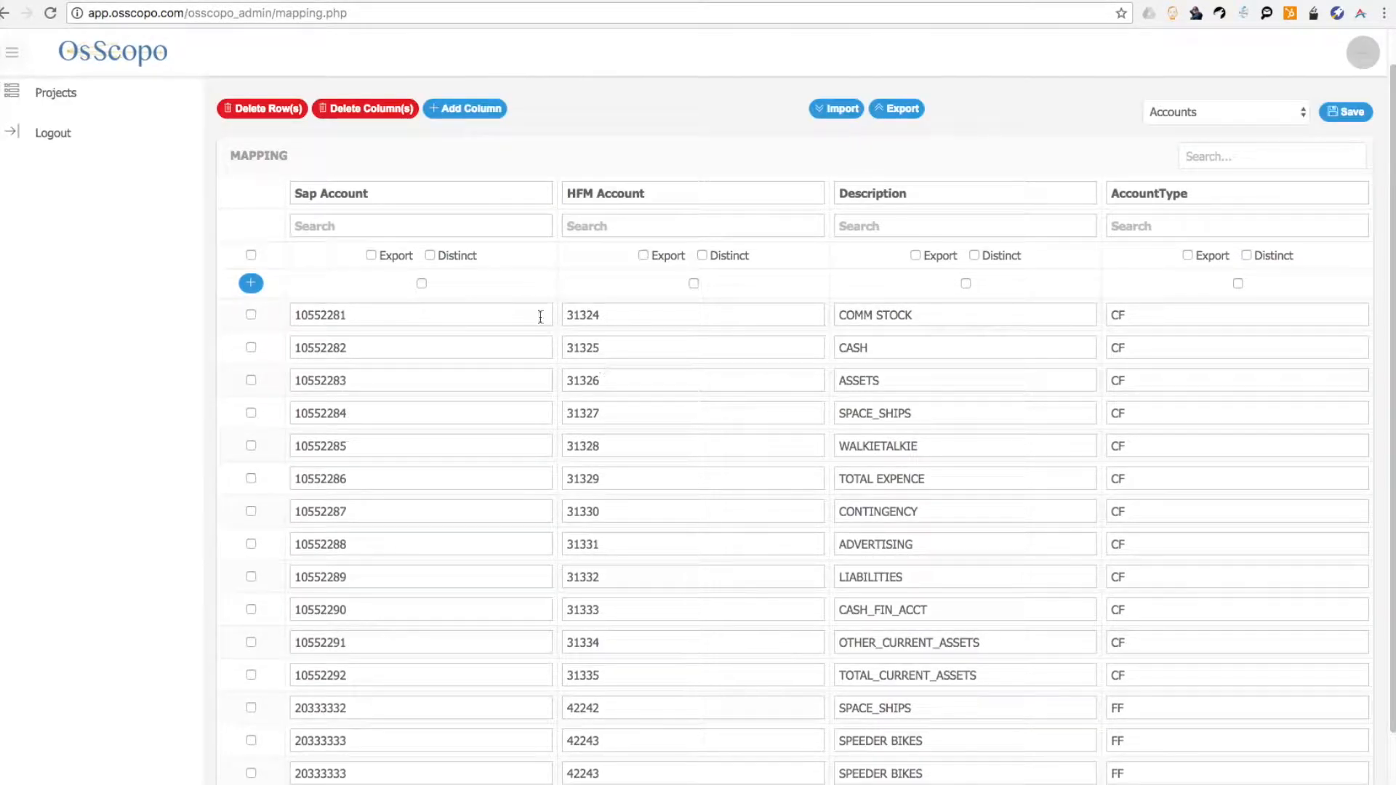
pyautogui.click(430, 255)
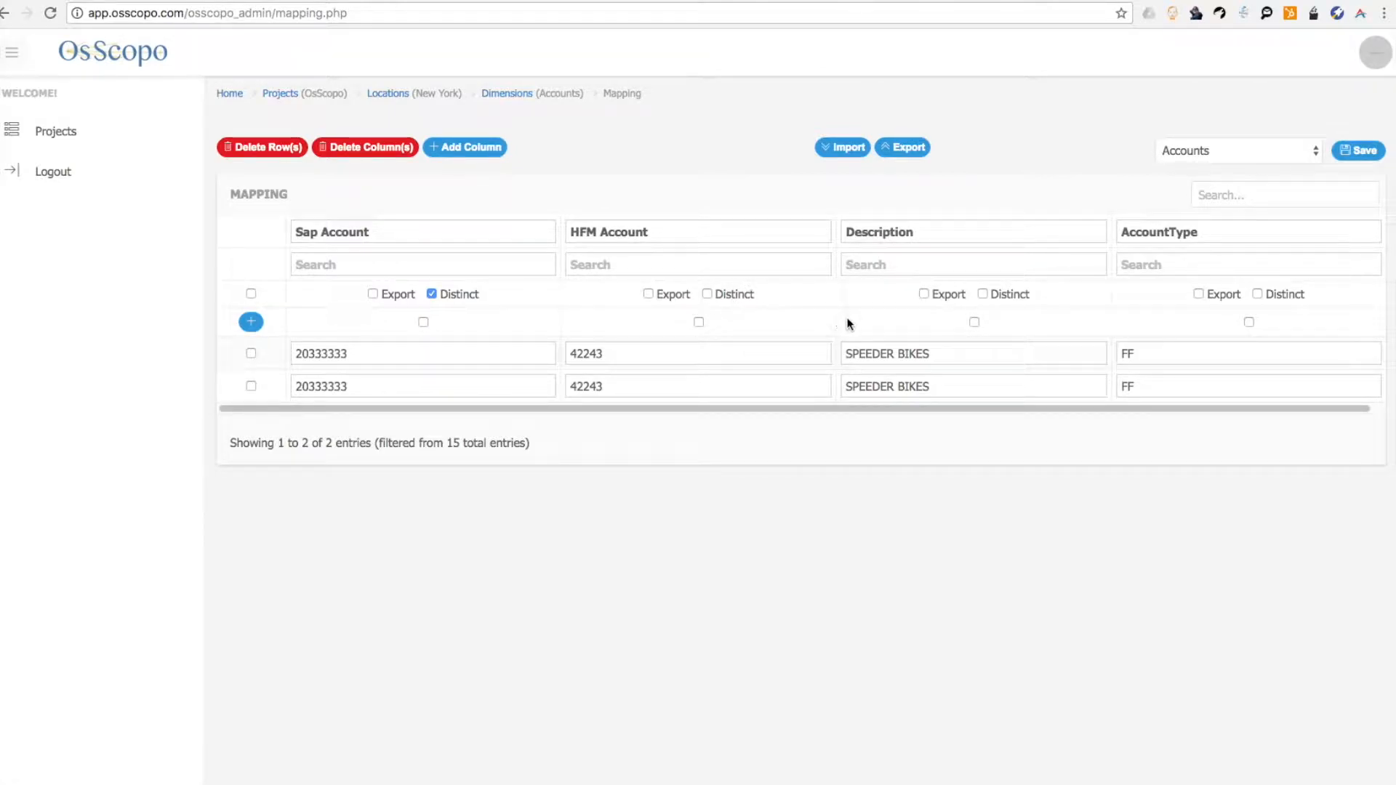
pyautogui.click(431, 294)
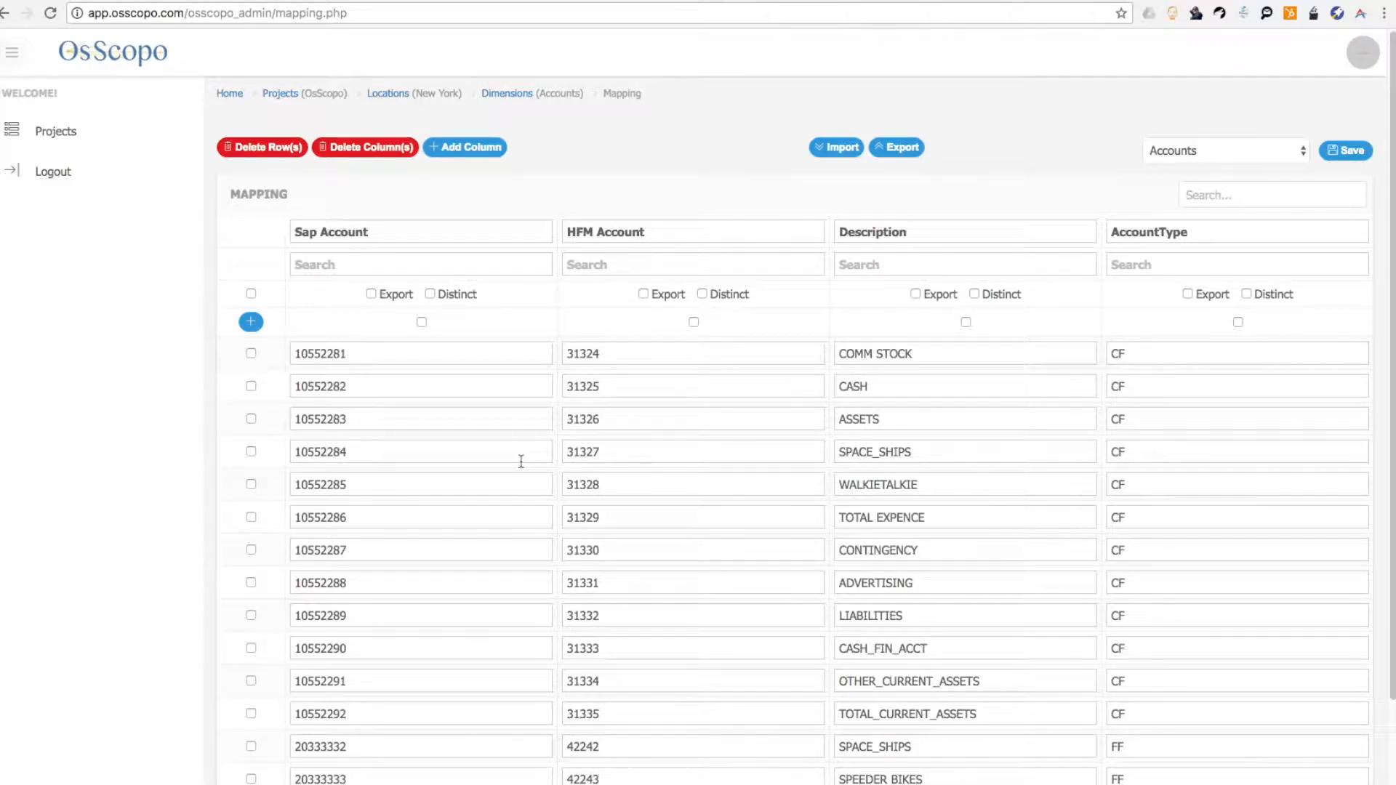
pyautogui.click(430, 293)
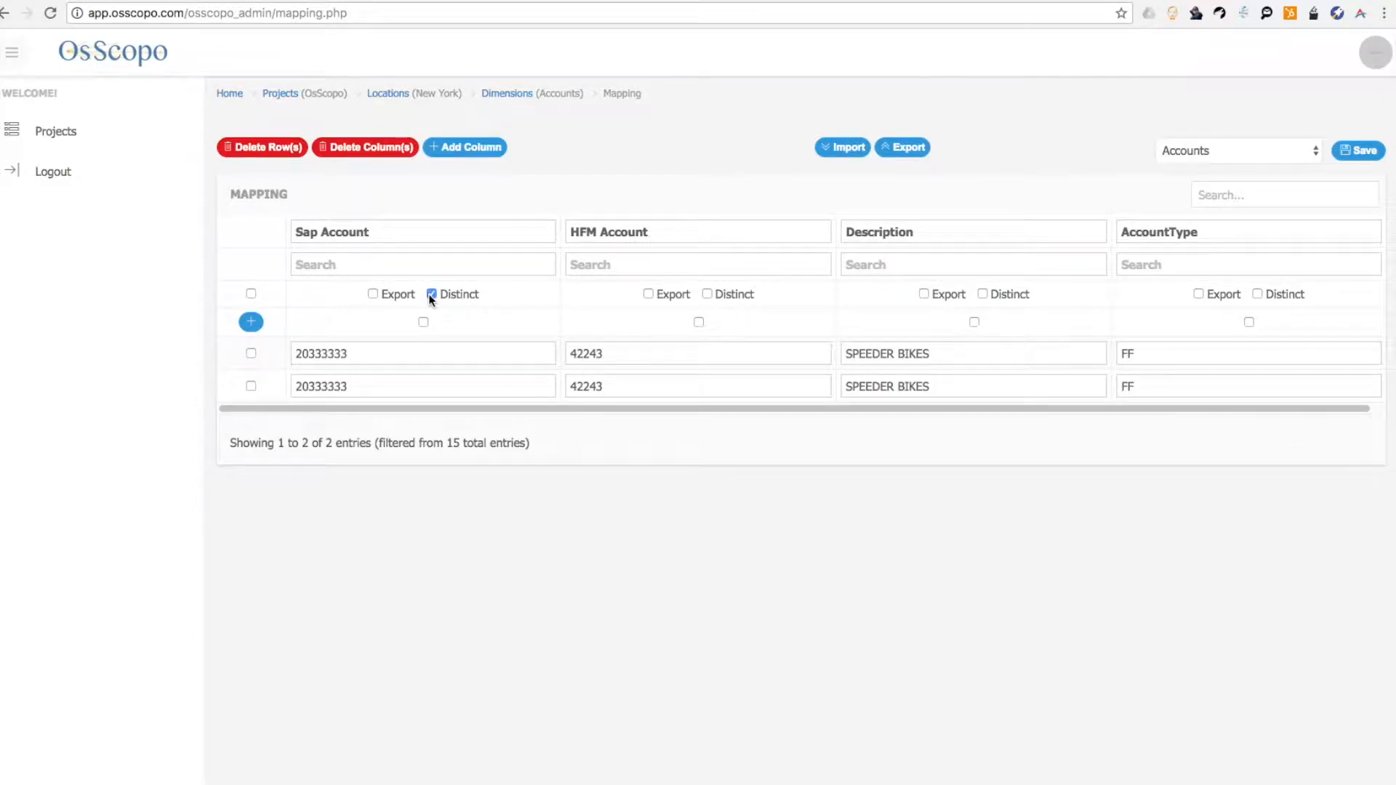
pyautogui.click(430, 293)
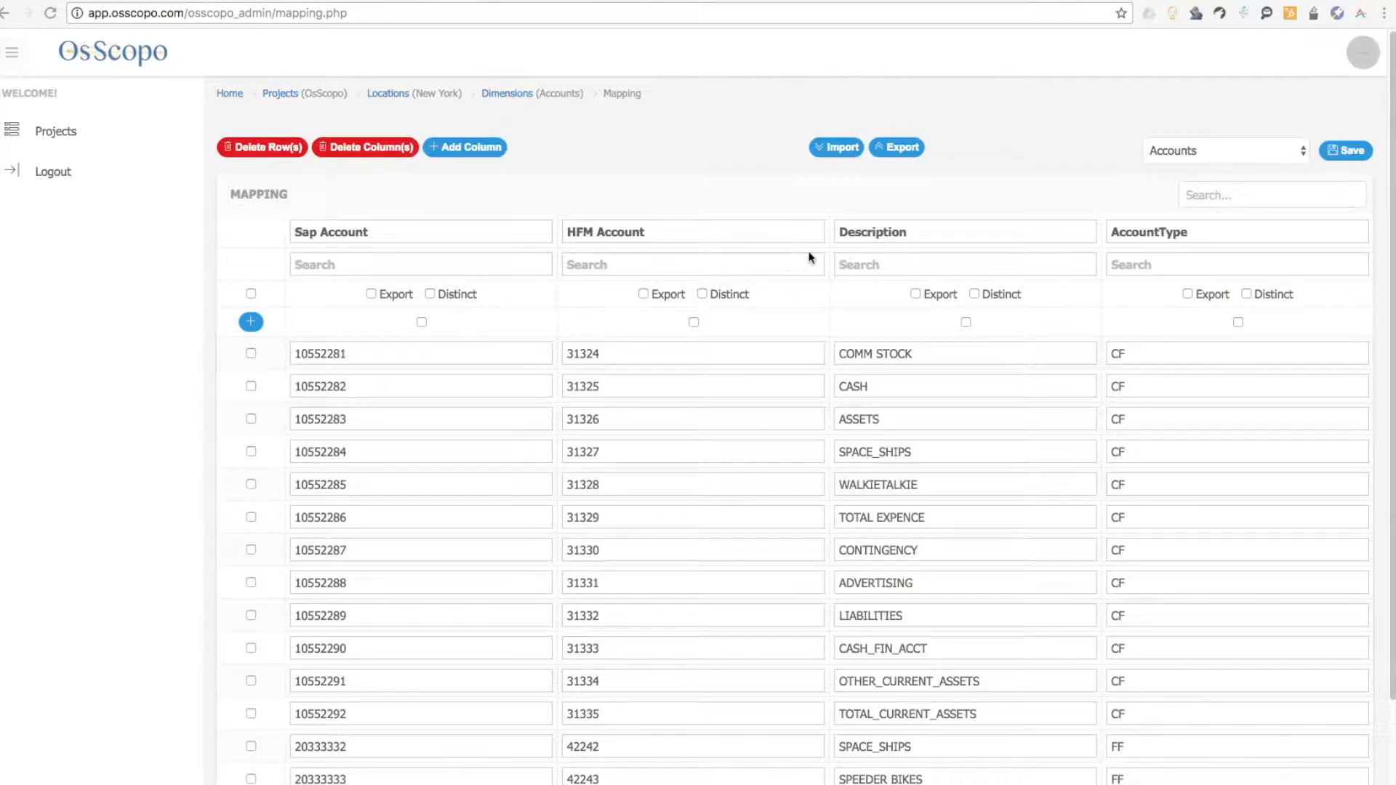
# Export the whole Accounts mapping, inspect the CSV in Excel with a wider Description column, and close it without saving.
pyautogui.click(900, 149)
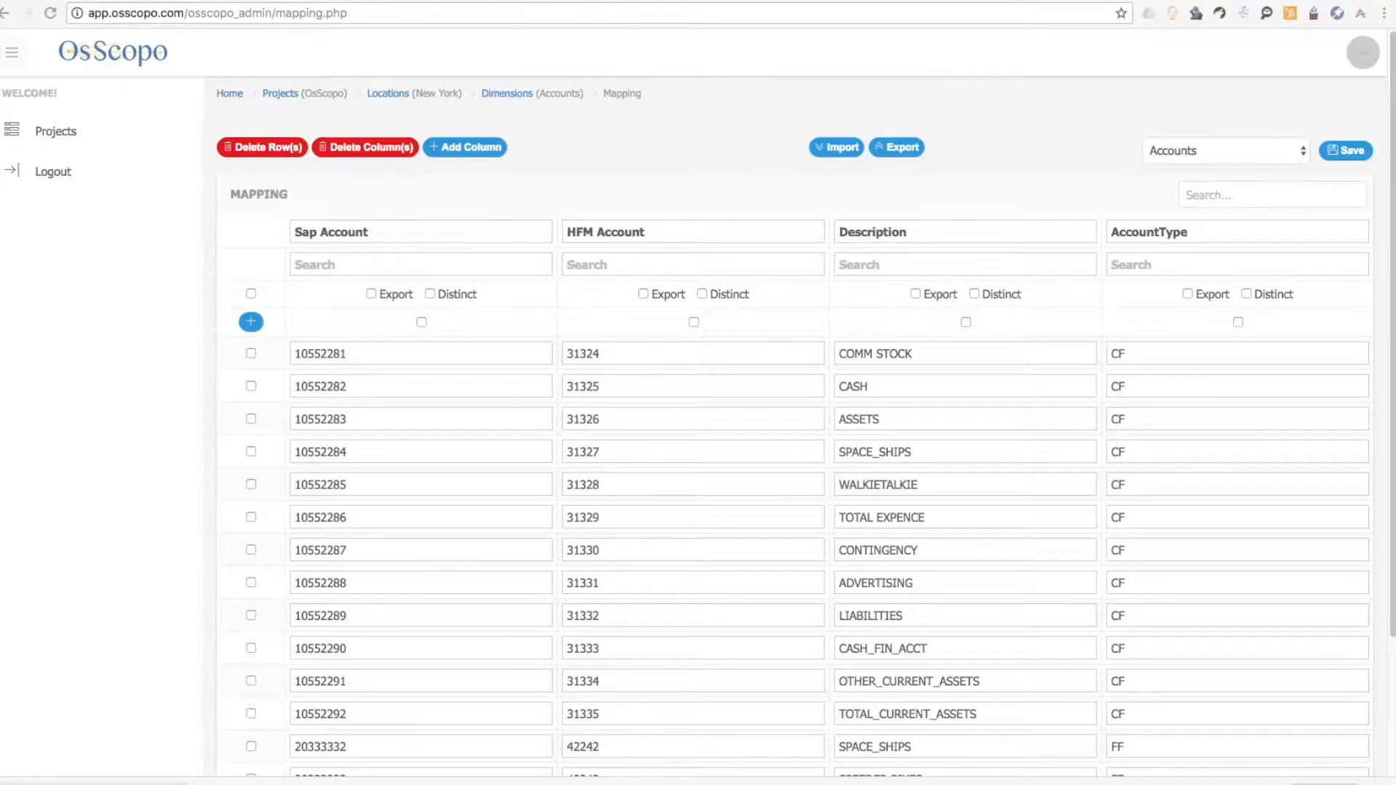
pyautogui.moveTo(258, 120); pyautogui.dragTo(671, 71)
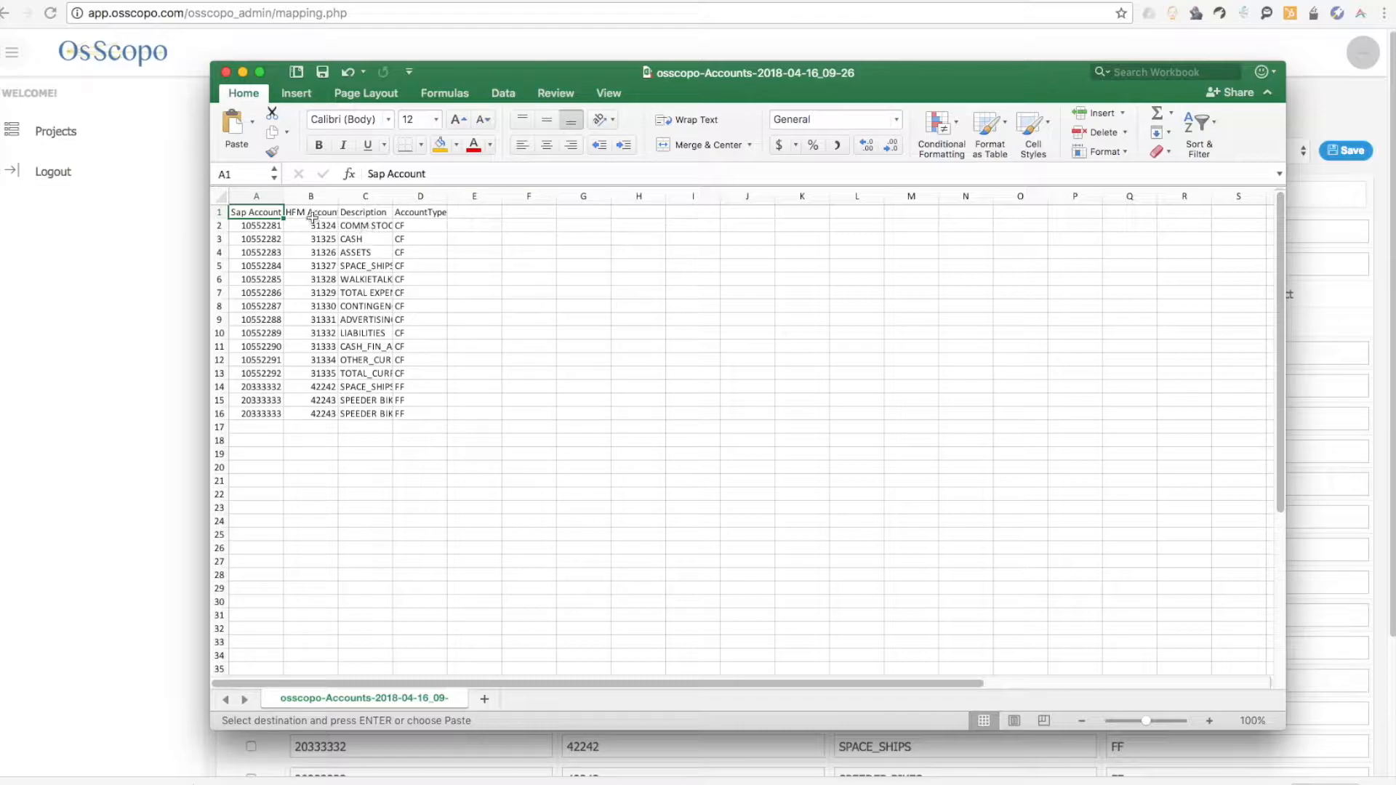
pyautogui.moveTo(393, 196); pyautogui.dragTo(481, 198)
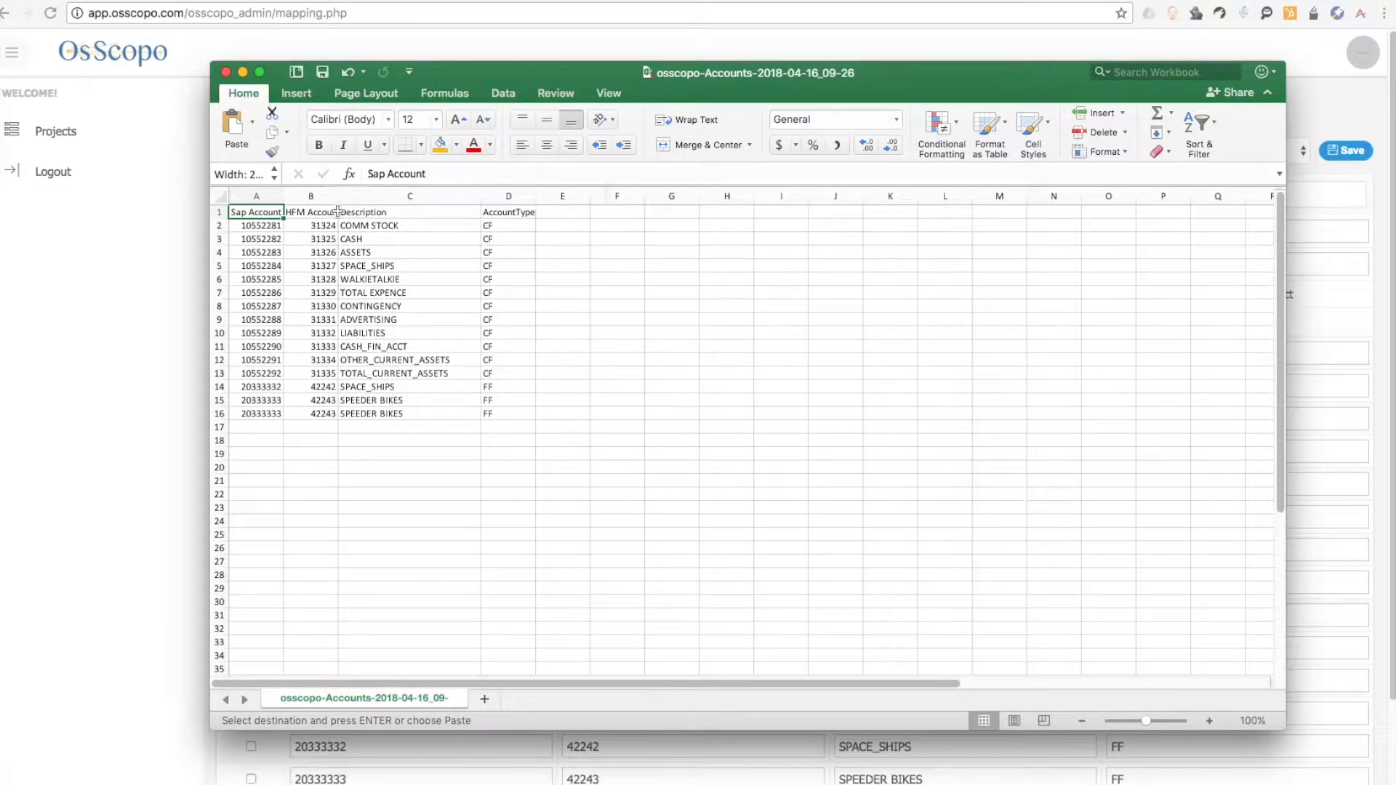
pyautogui.moveTo(335, 209); pyautogui.dragTo(377, 208)
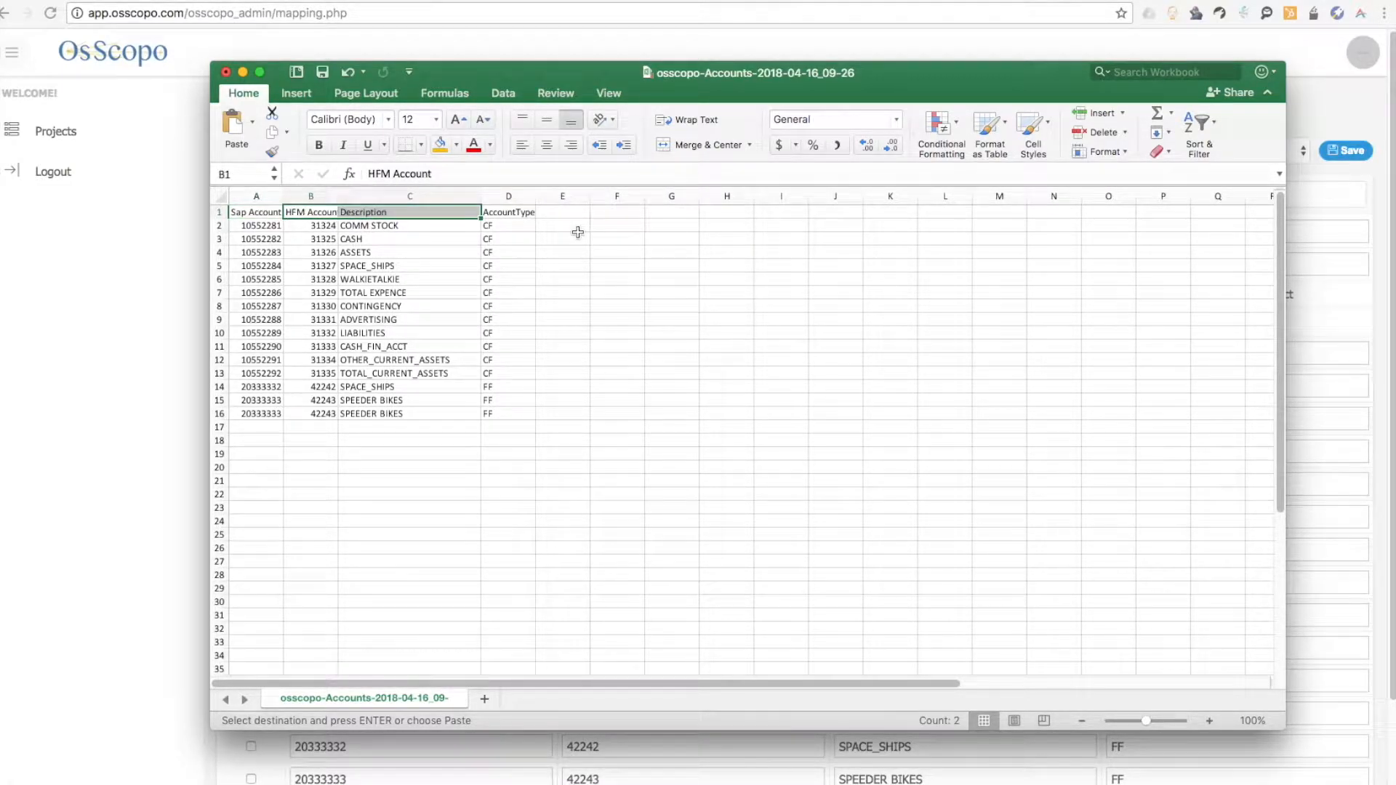
pyautogui.click(226, 72)
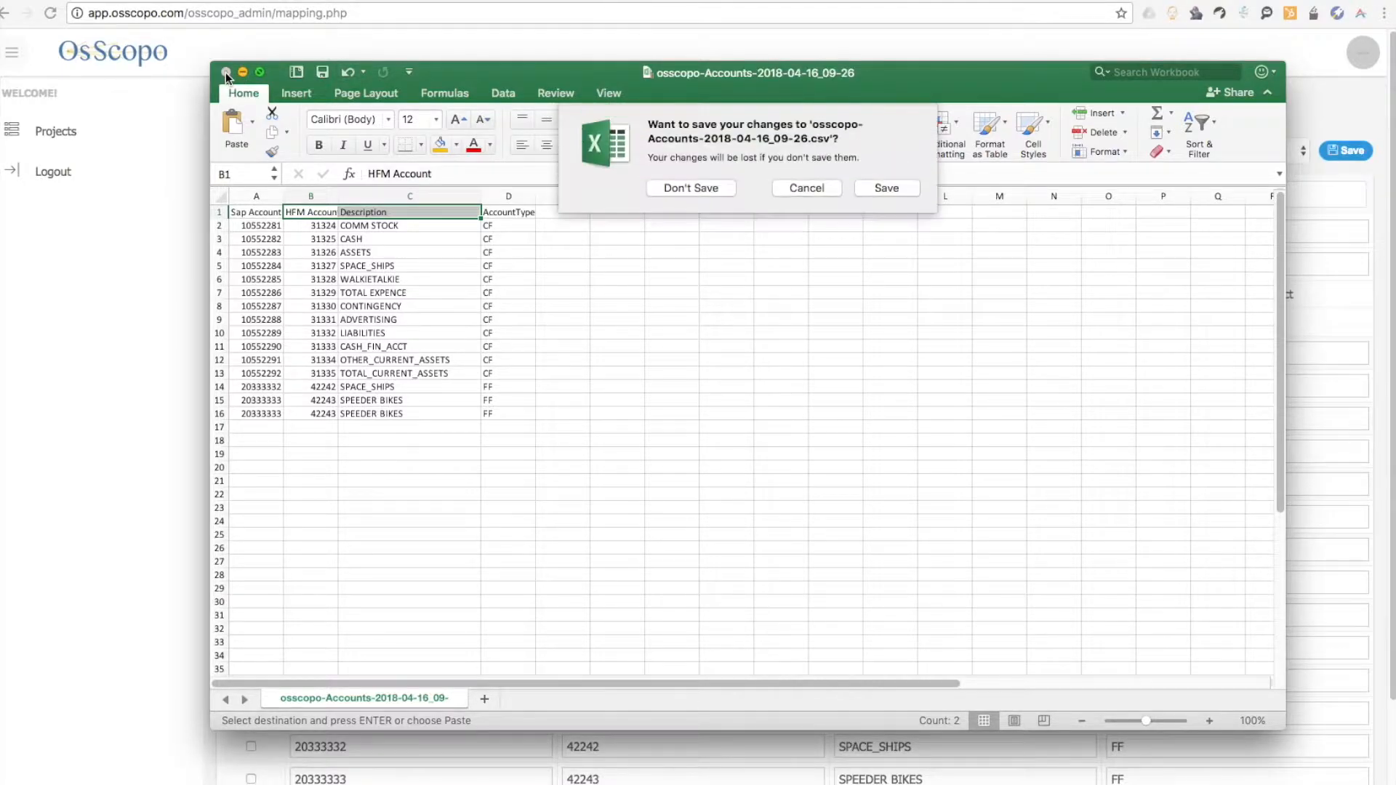
pyautogui.click(667, 187)
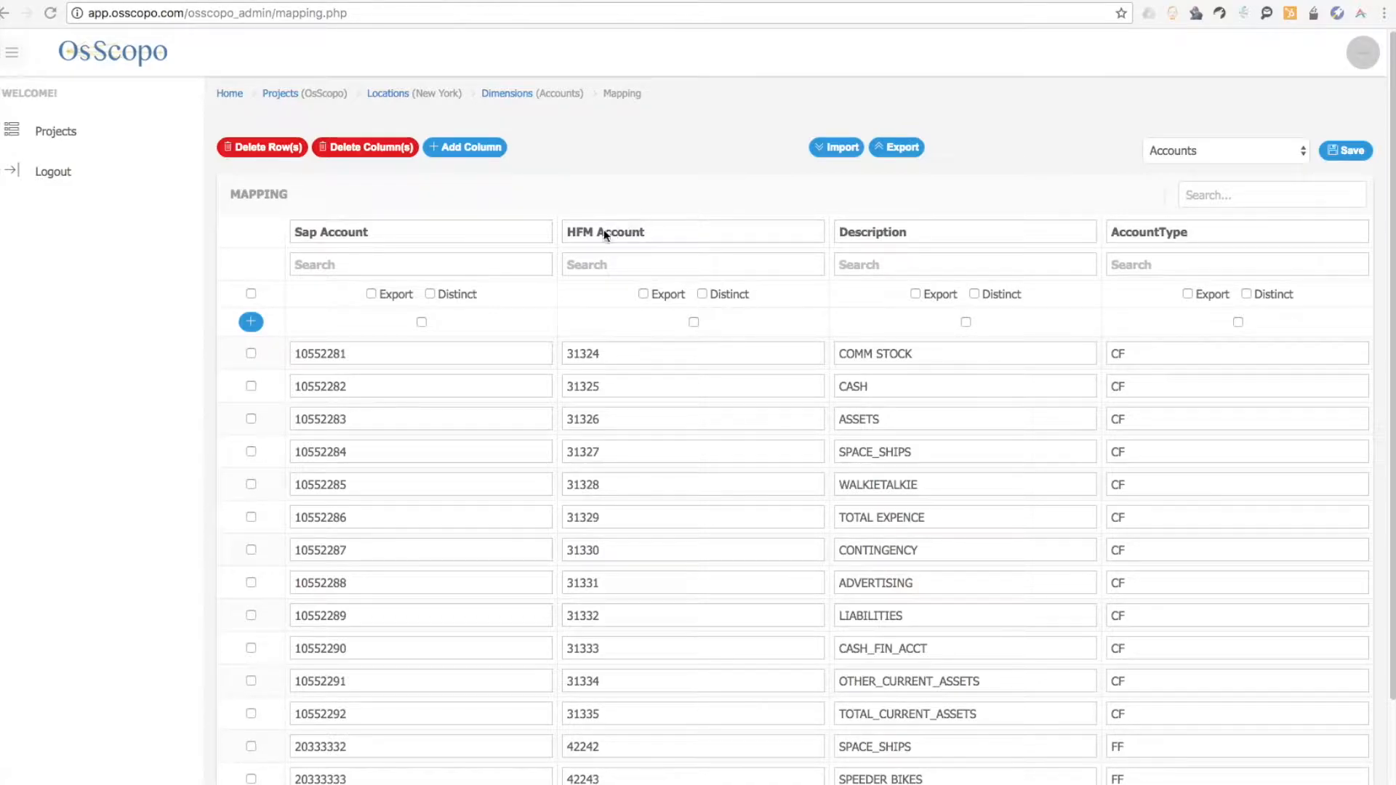
# Export only the Sap Account, Description and AccountType columns, inspect the CSV in Excel, and close it without saving.
pyautogui.click(371, 294)
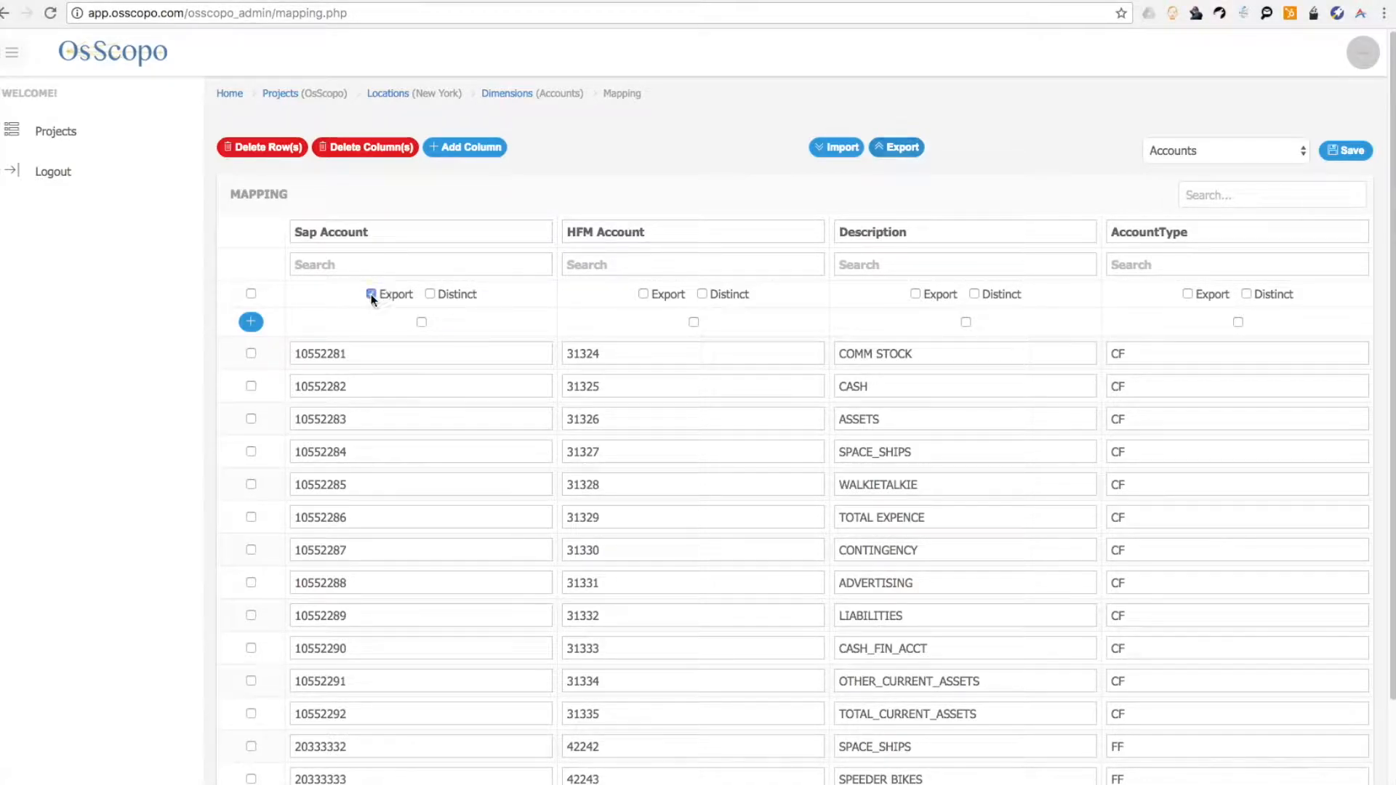
pyautogui.click(916, 294)
pyautogui.click(901, 148)
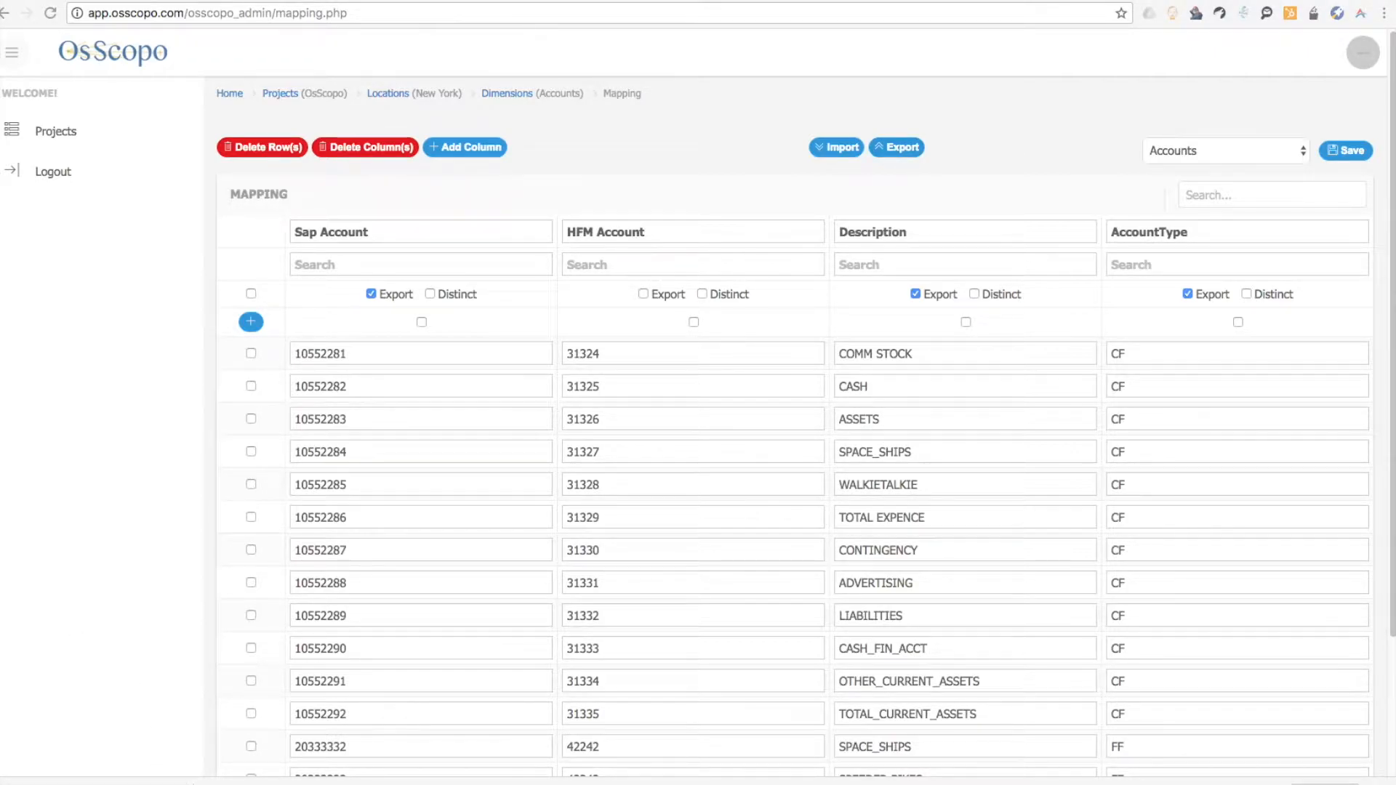
pyautogui.moveTo(1, 54); pyautogui.dragTo(685, 64)
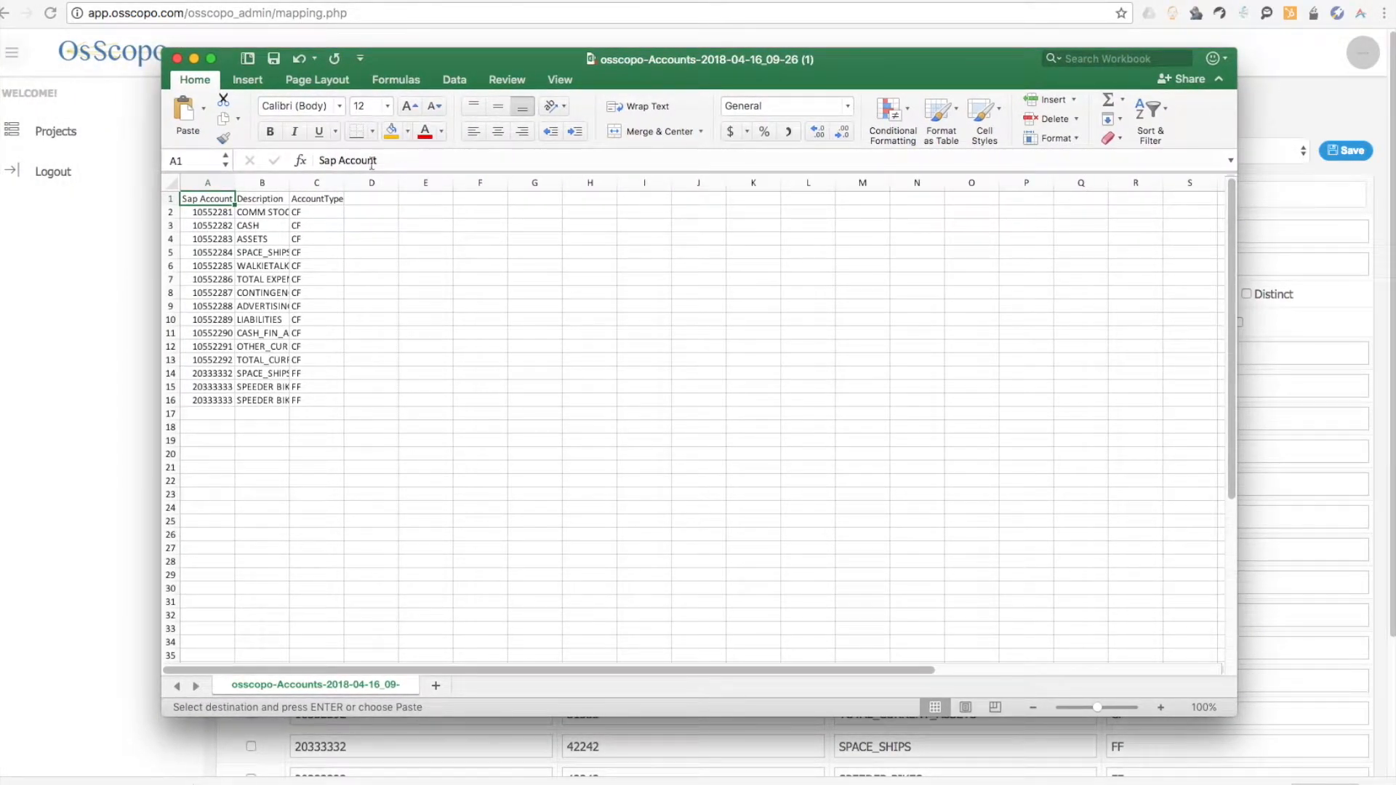
pyautogui.moveTo(290, 183); pyautogui.dragTo(365, 183)
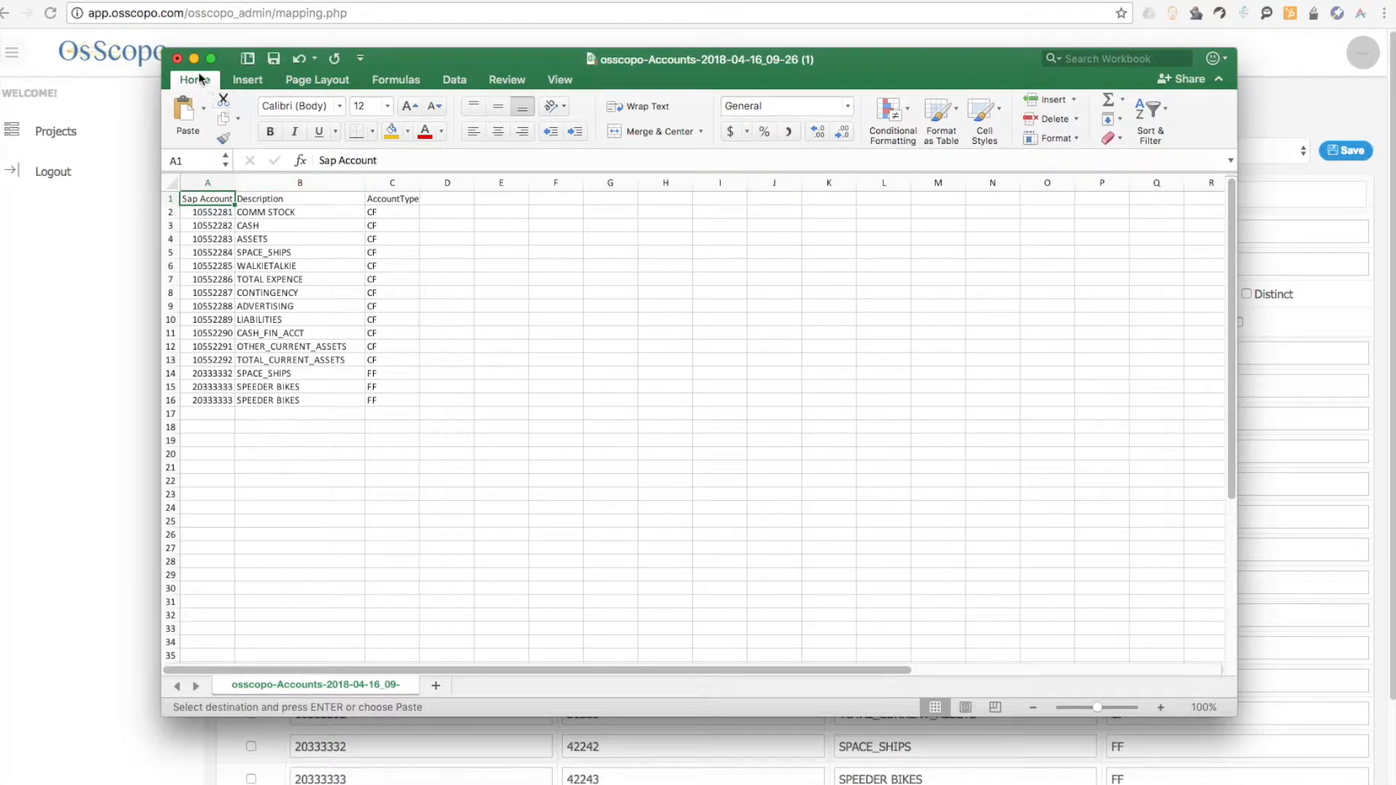
pyautogui.click(176, 58)
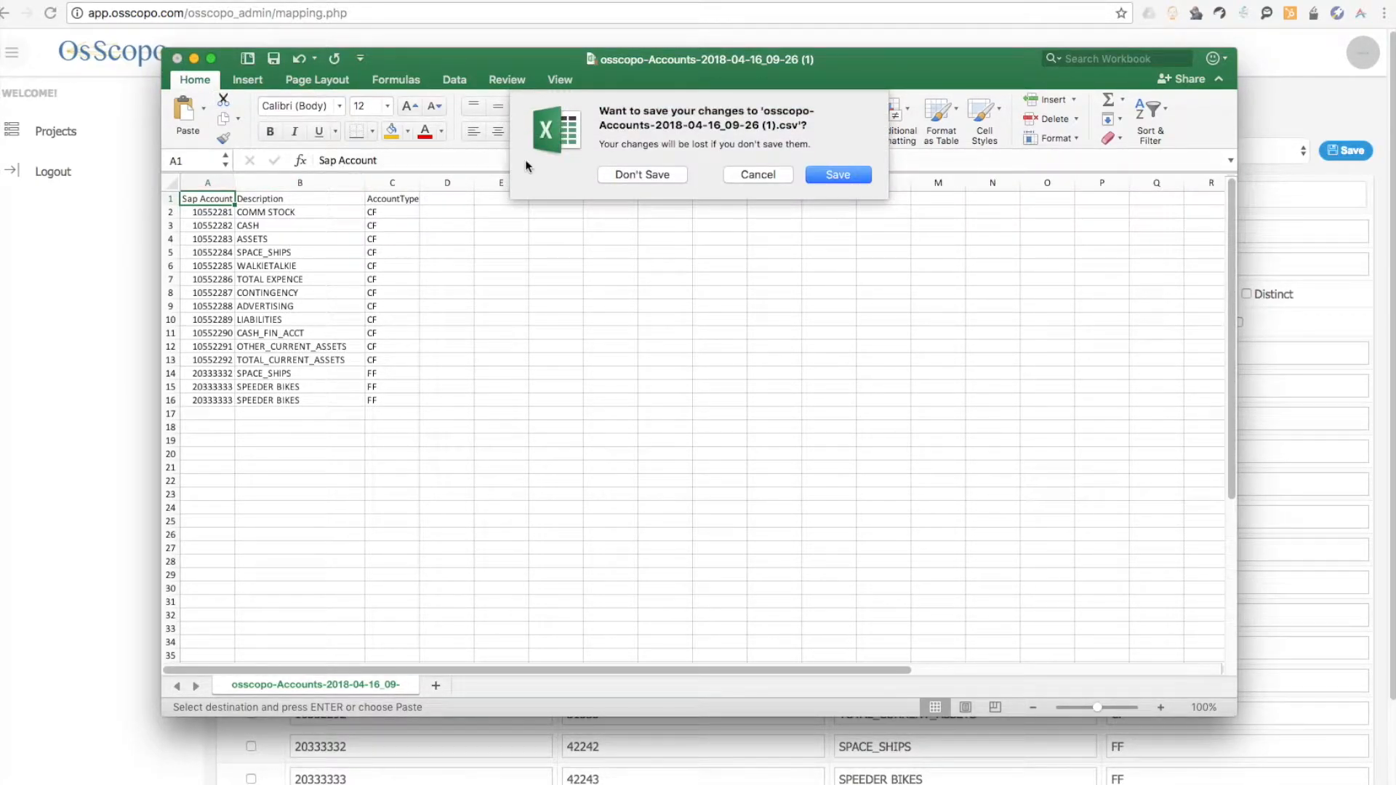
pyautogui.click(626, 177)
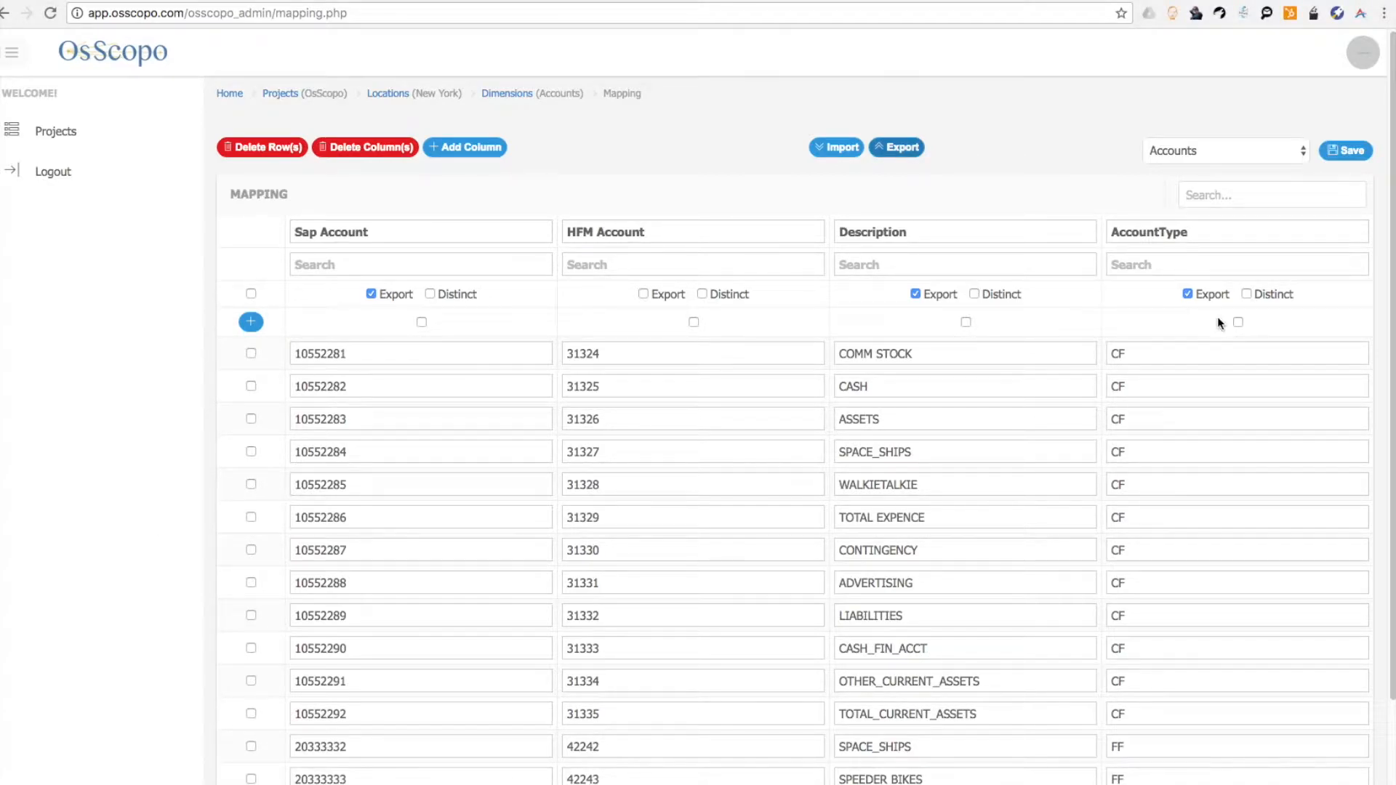
# Delete the AccountType column from the Accounts mapping table.
pyautogui.click(1238, 323)
pyautogui.click(360, 149)
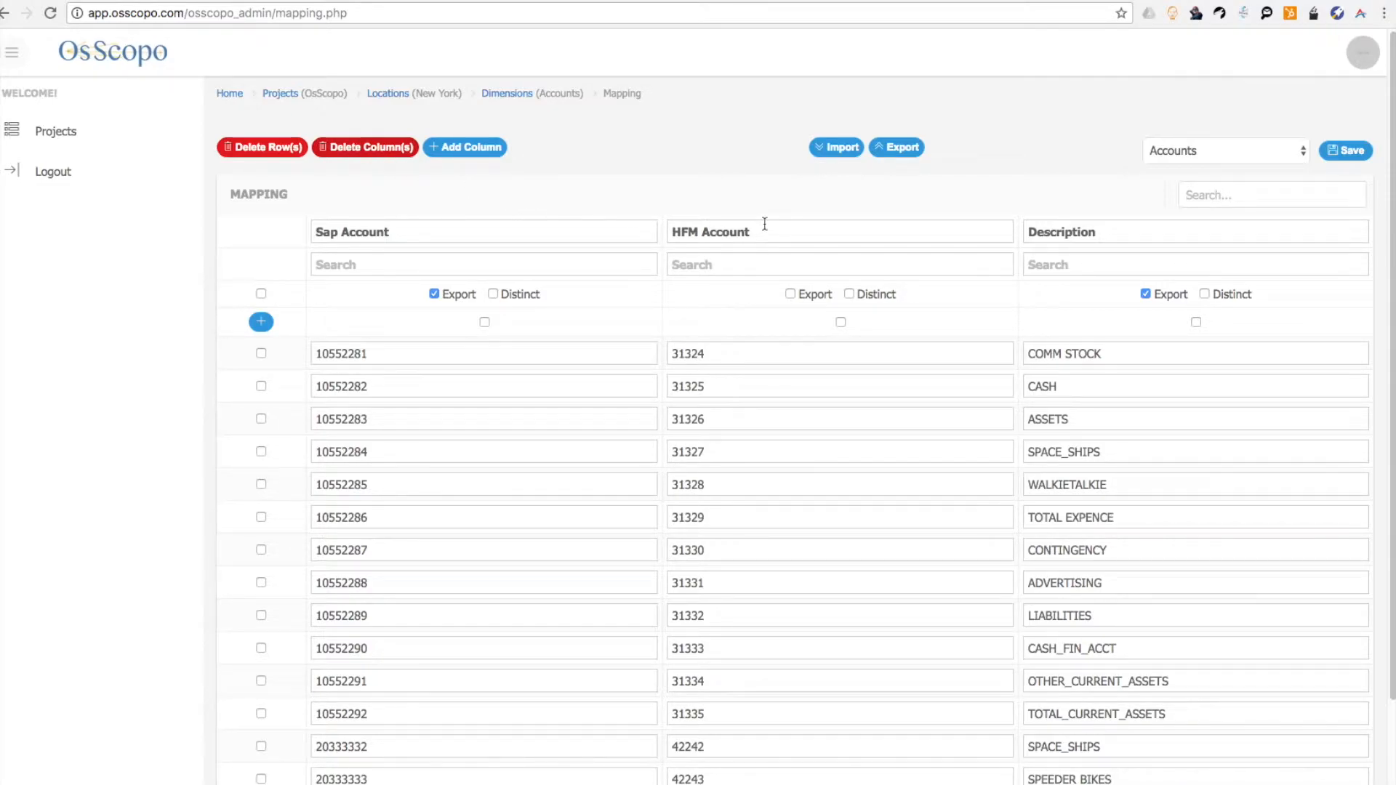
# Return to the projects list and use Search Mapping to look for account 5552136 in the Blockchain project.
pyautogui.click(375, 97)
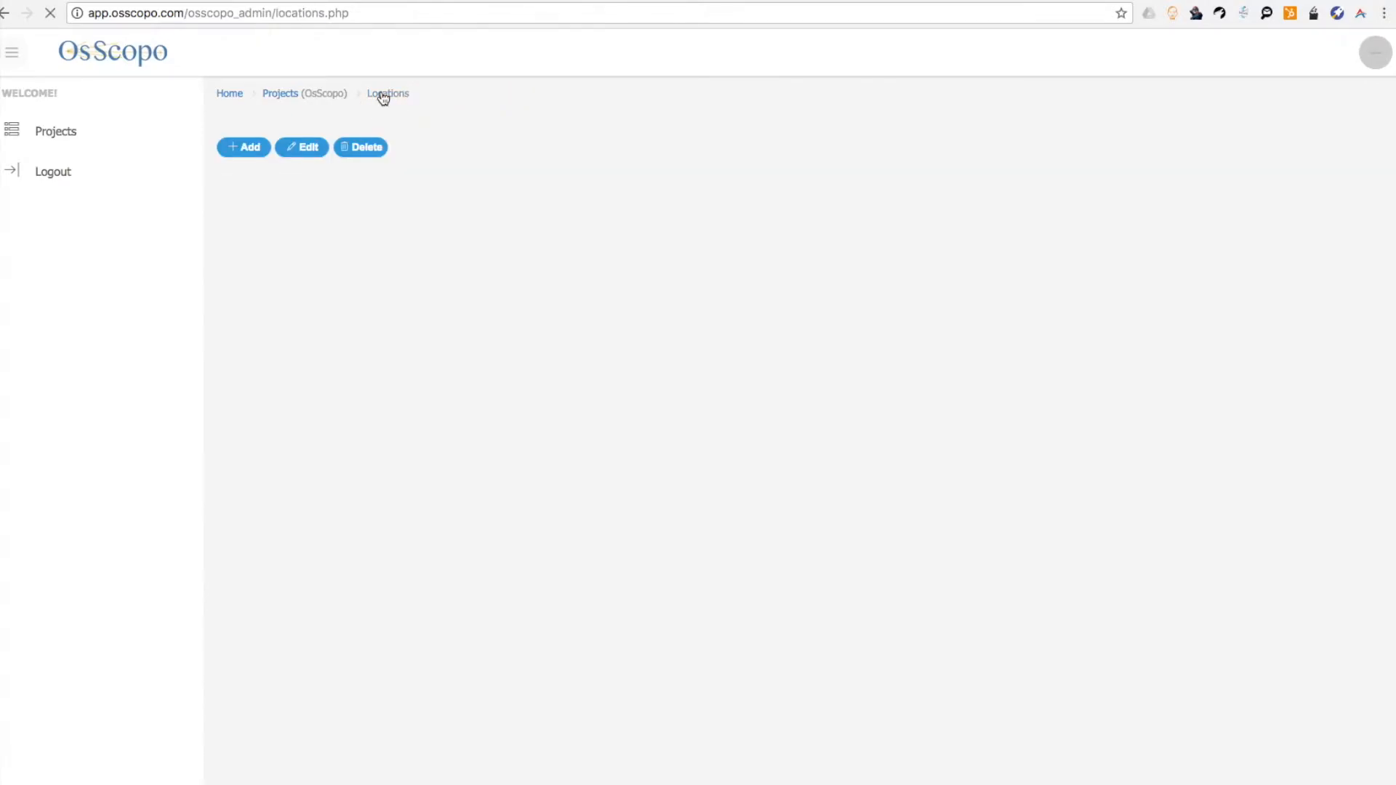
pyautogui.click(281, 95)
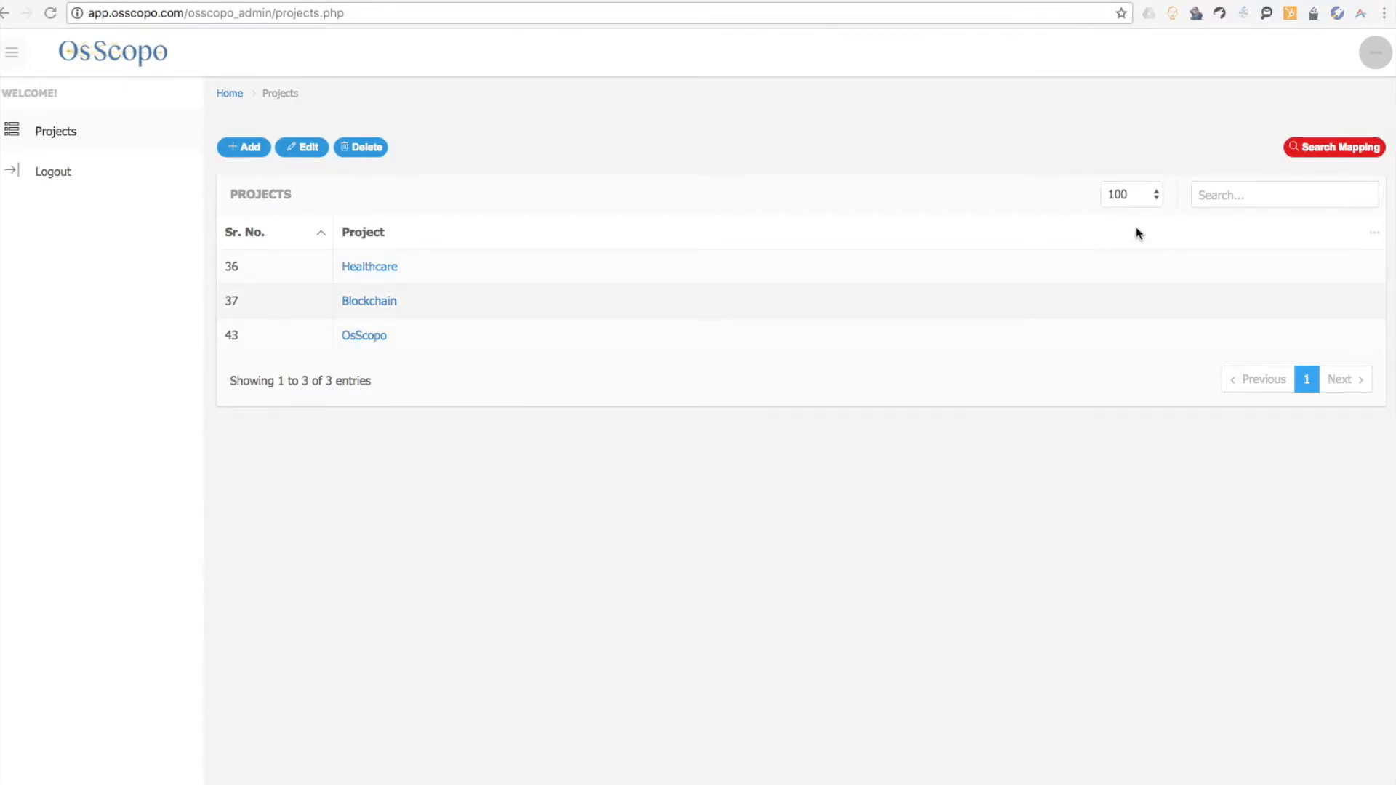
pyautogui.click(1235, 193)
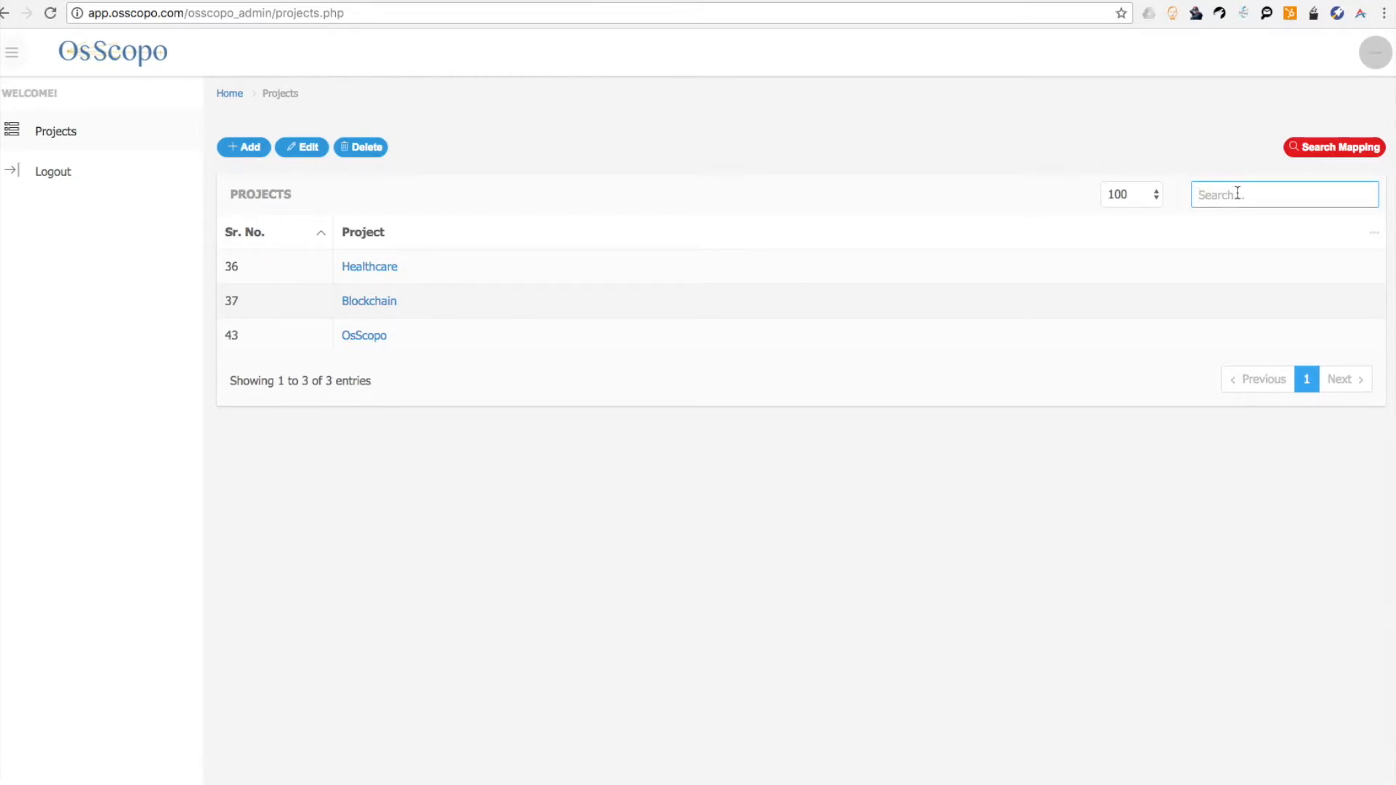
pyautogui.click(1327, 147)
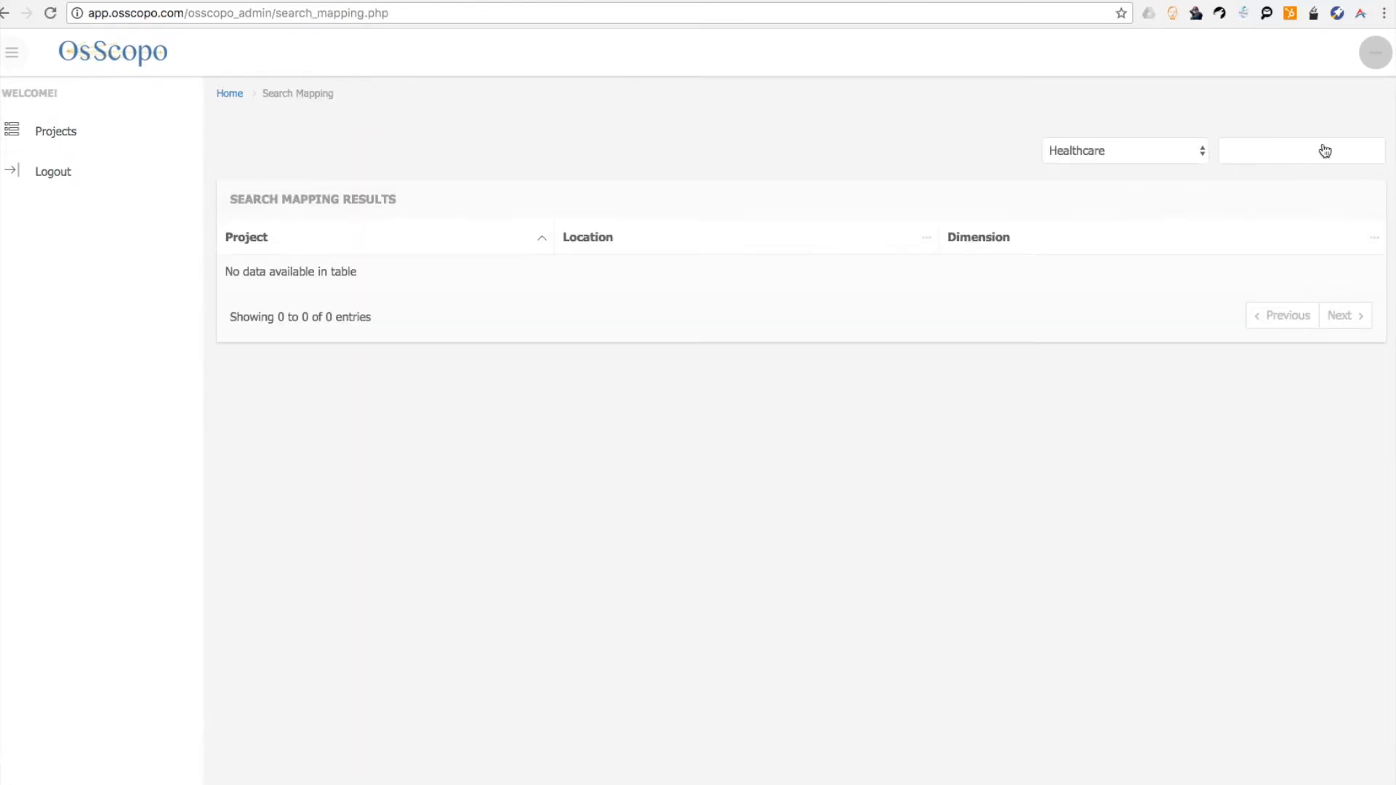
pyautogui.click(1090, 151)
pyautogui.click(1092, 167)
pyautogui.click(1259, 151)
pyautogui.write('5552136')
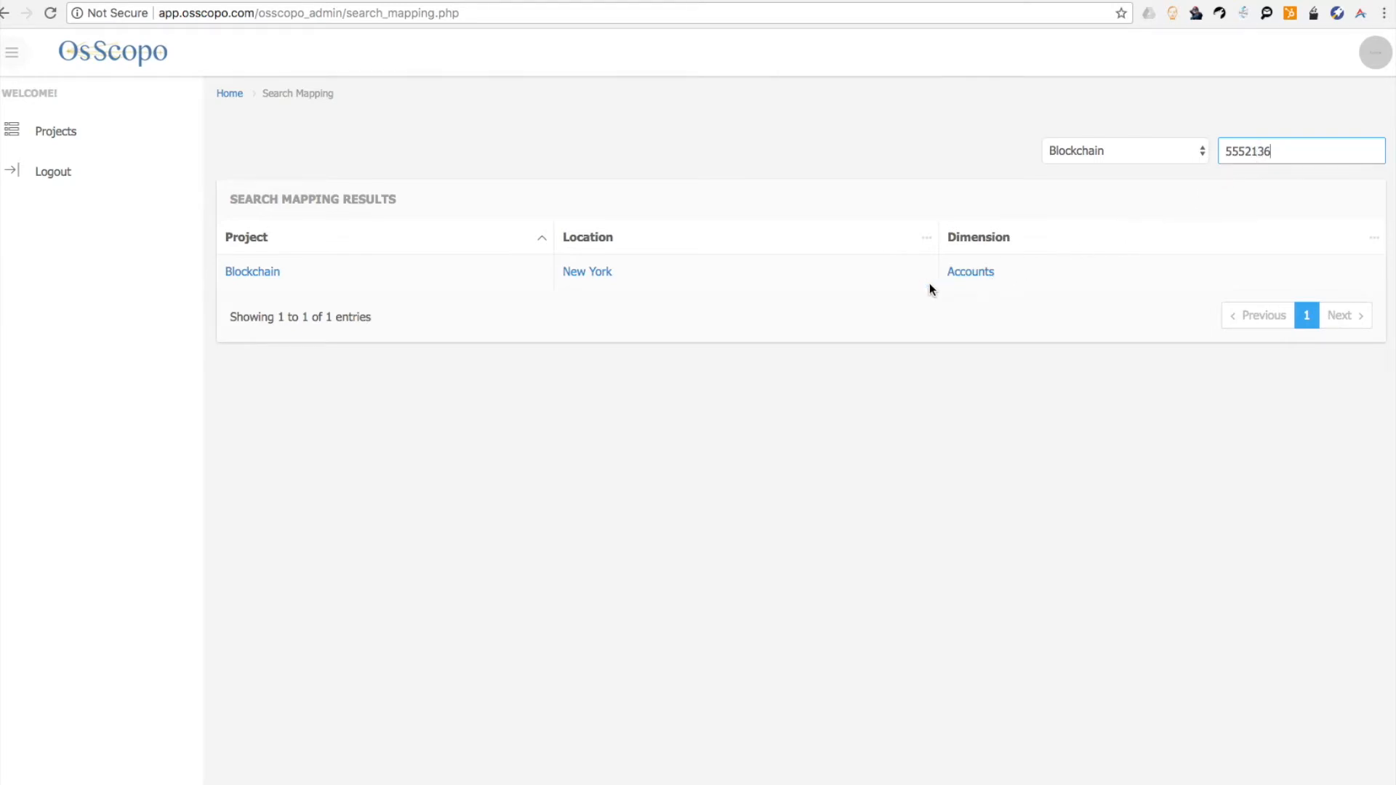
# Open the New York Accounts mapping from the search result and filter its table by 5552136.
pyautogui.click(605, 279)
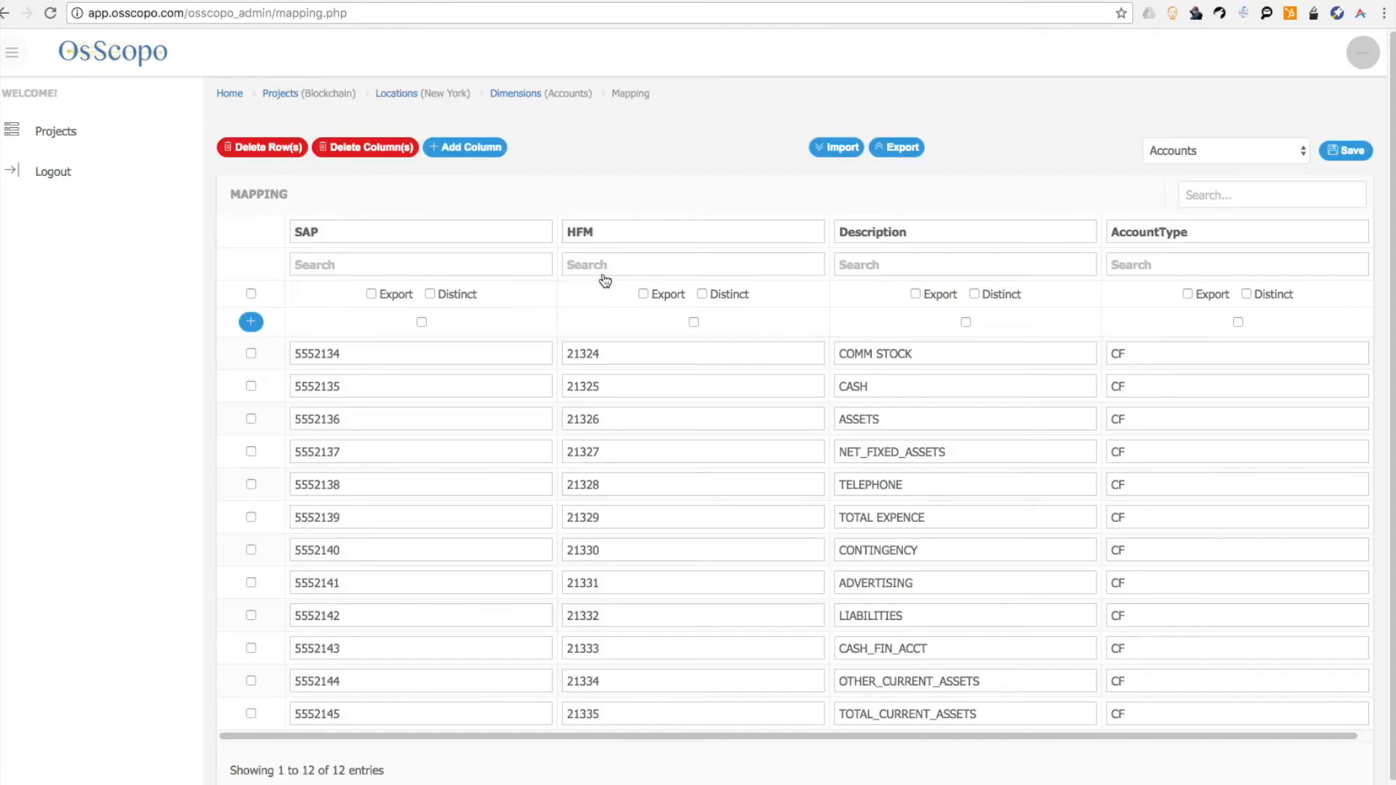
pyautogui.click(1250, 191)
pyautogui.write('5552136')
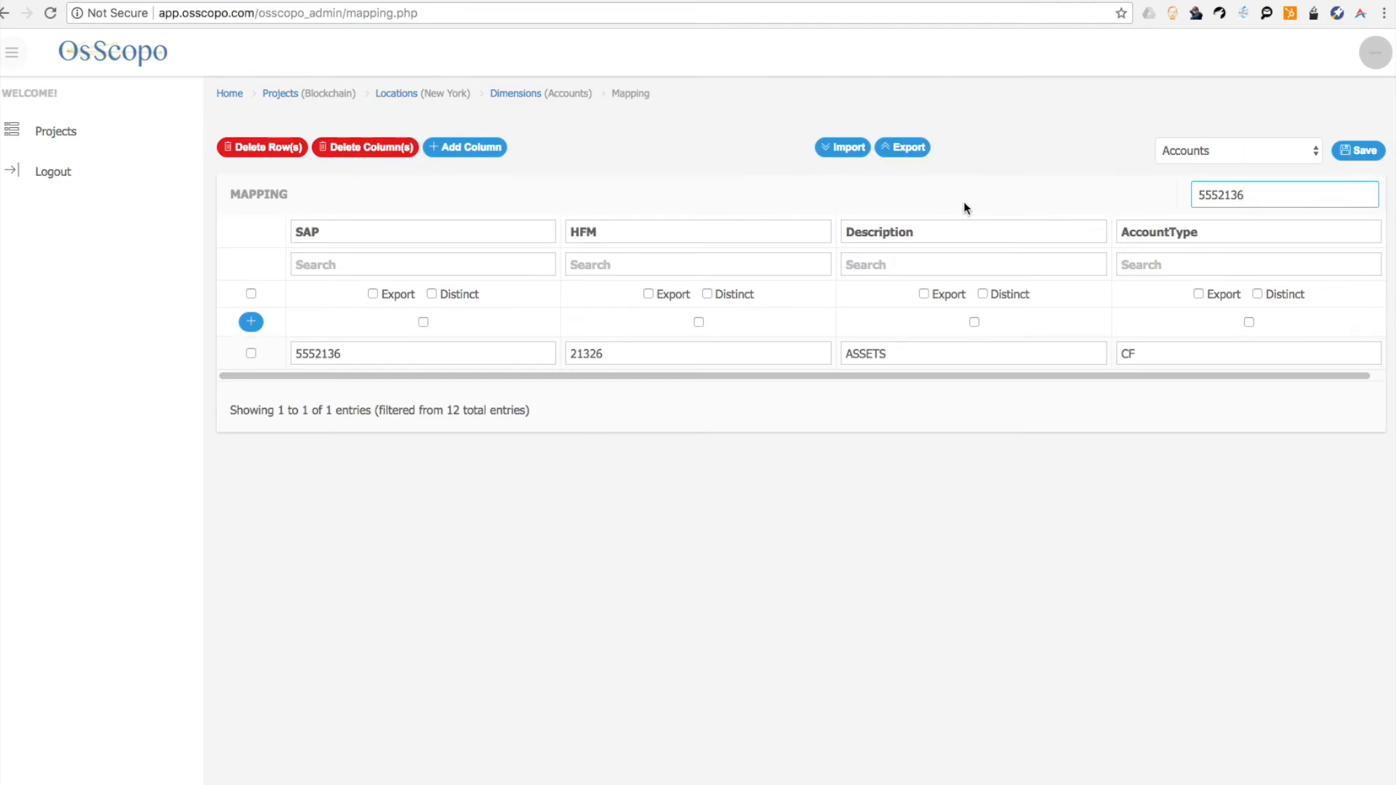
# Switch the Blockchain mapping view to the Entity dimension and back to Accounts.
pyautogui.click(1232, 151)
pyautogui.click(1233, 167)
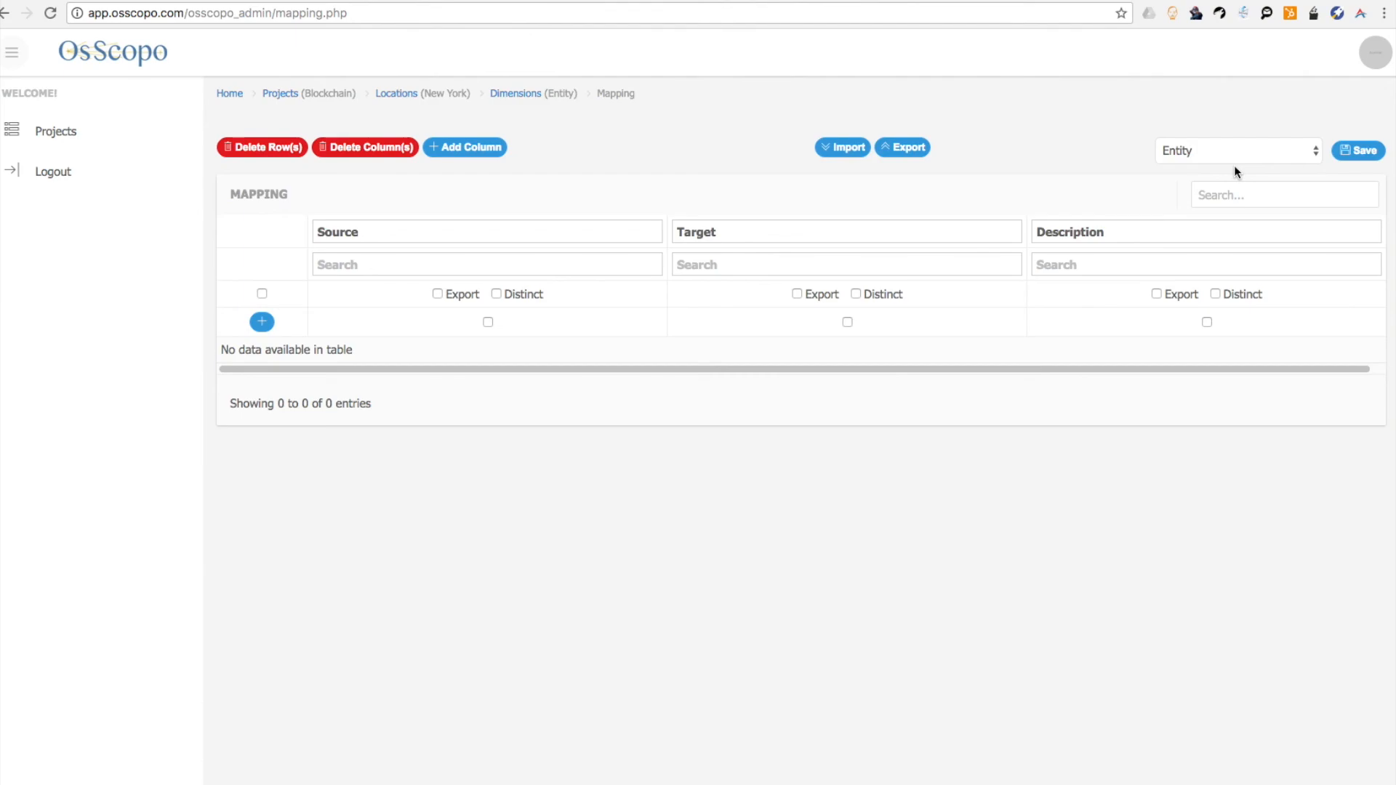
pyautogui.click(1233, 153)
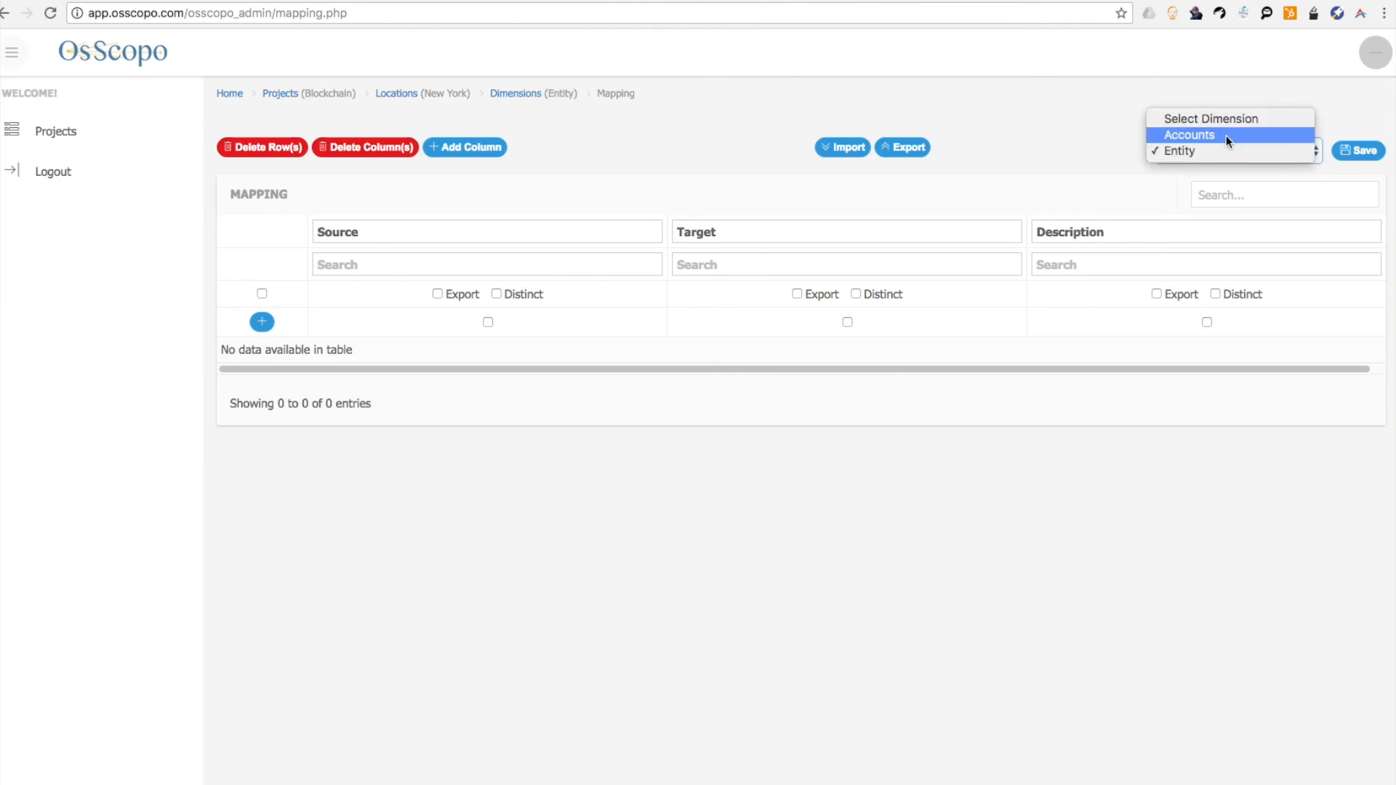
pyautogui.click(1226, 135)
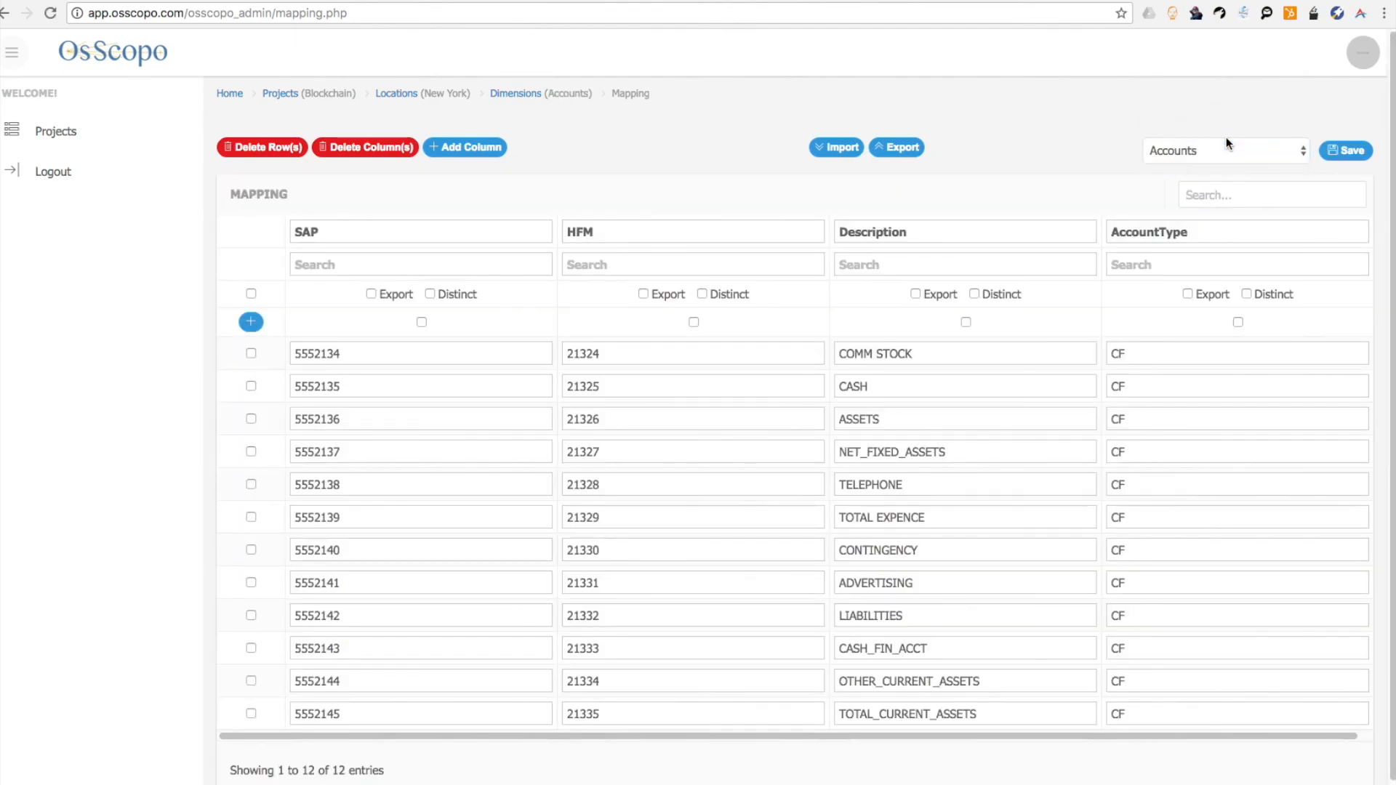